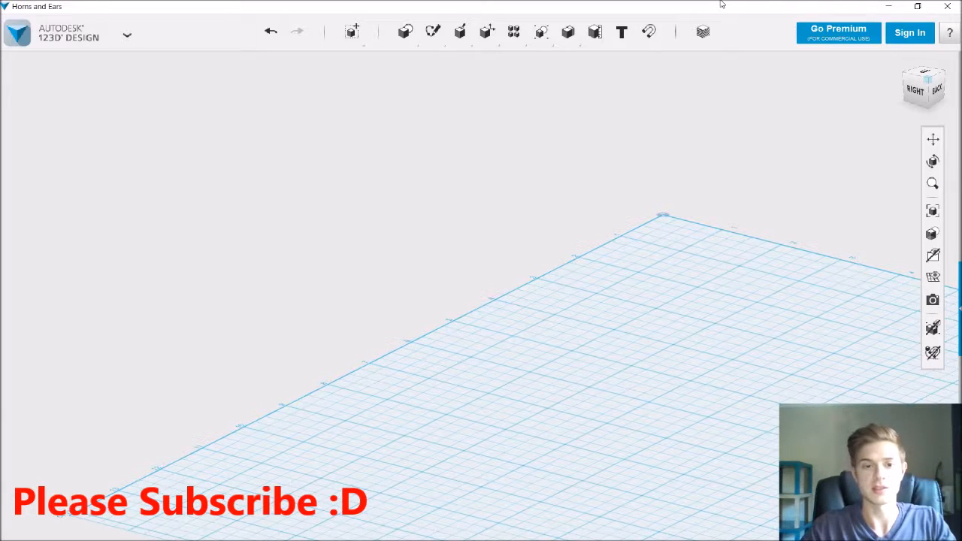
click(924, 75)
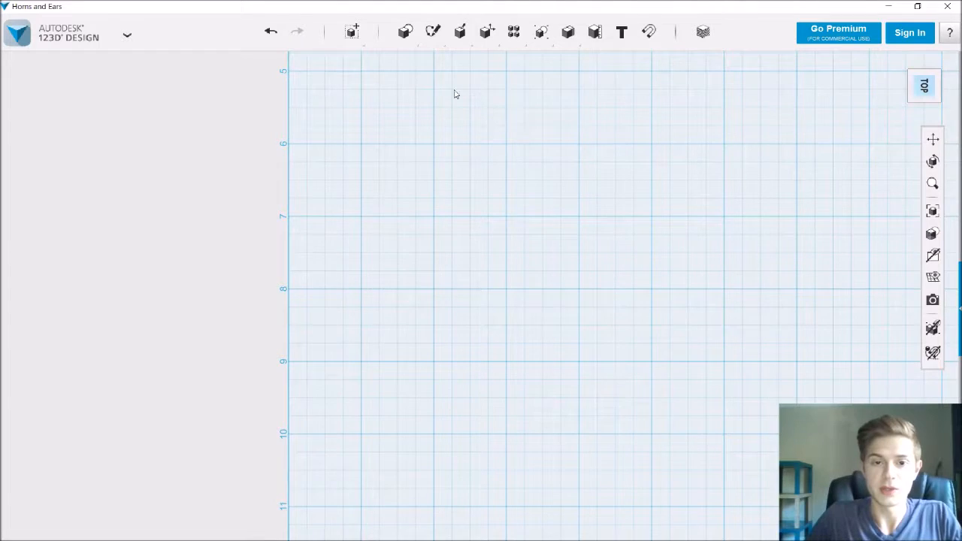
mouse_move(431, 34)
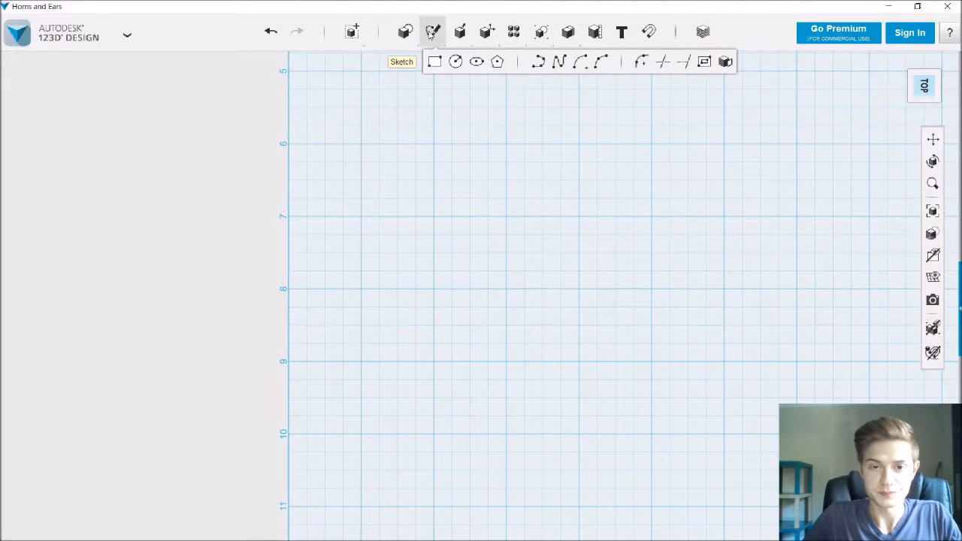
click(560, 63)
click(392, 265)
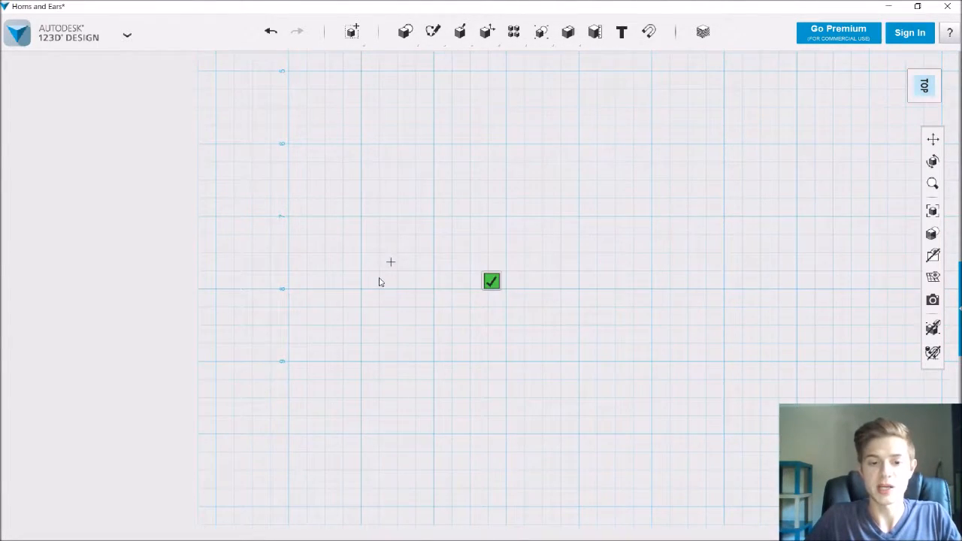
click(361, 289)
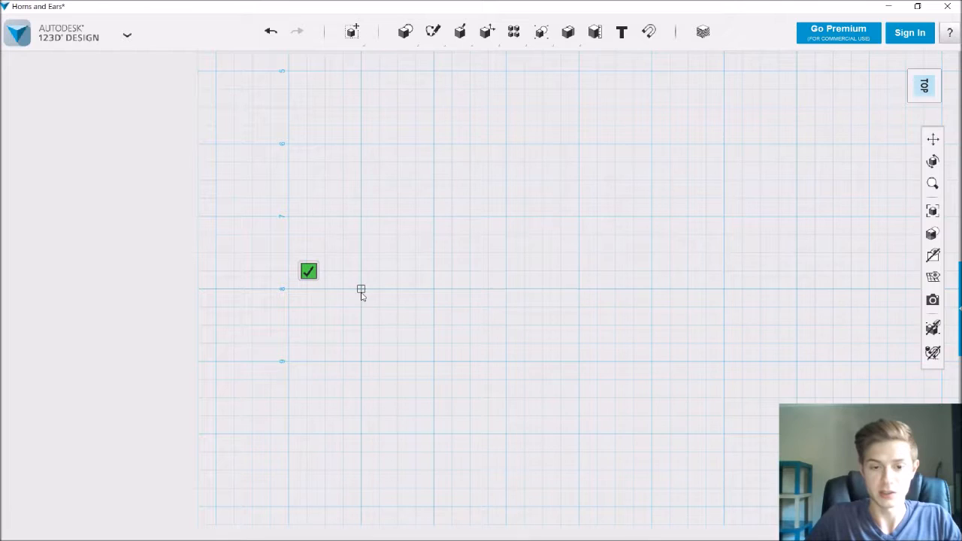
click(434, 218)
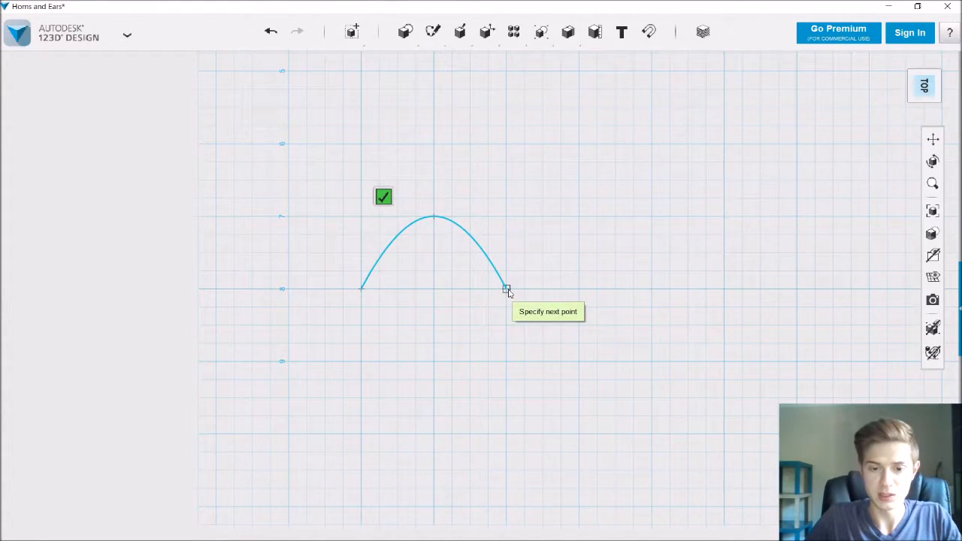
click(506, 289)
key(Return)
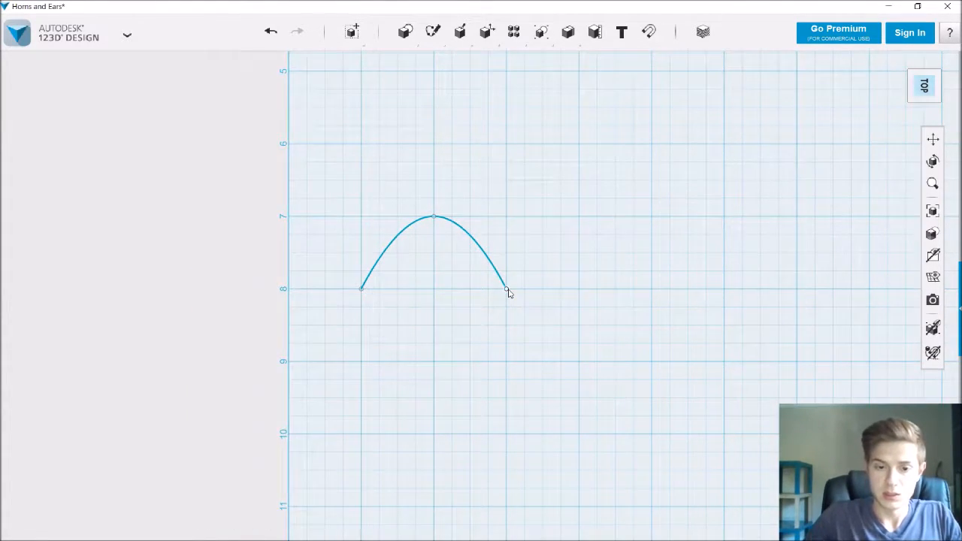
click(481, 254)
key(Delete)
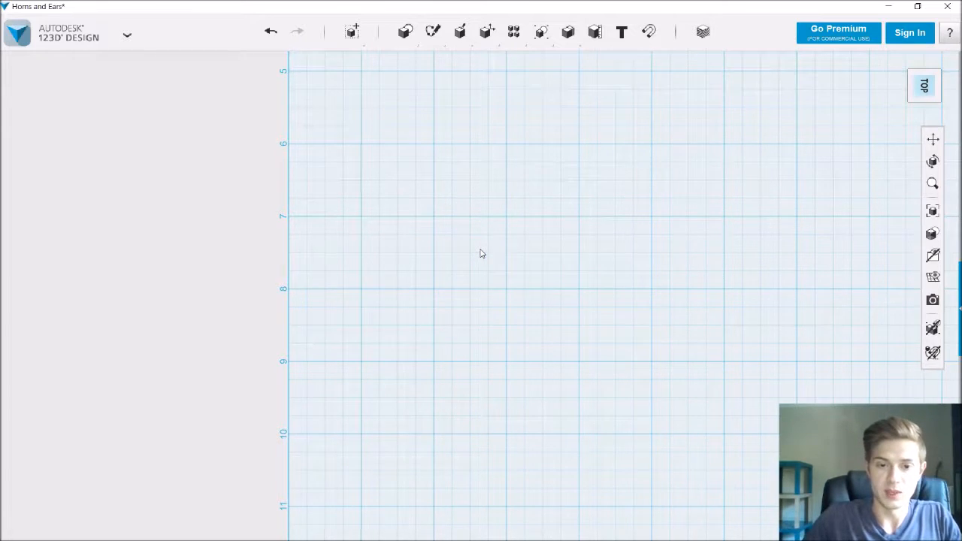
Step: Sketch a three-point spline arch four major grid squares wide and one square high, with both ends on grid line 8
mouse_move(432, 32)
click(558, 62)
click(433, 289)
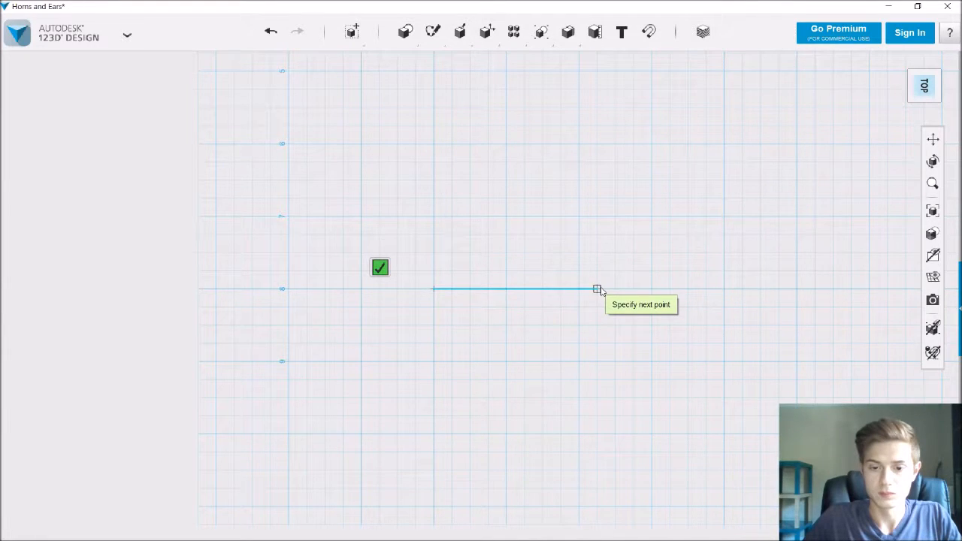
click(579, 217)
click(725, 289)
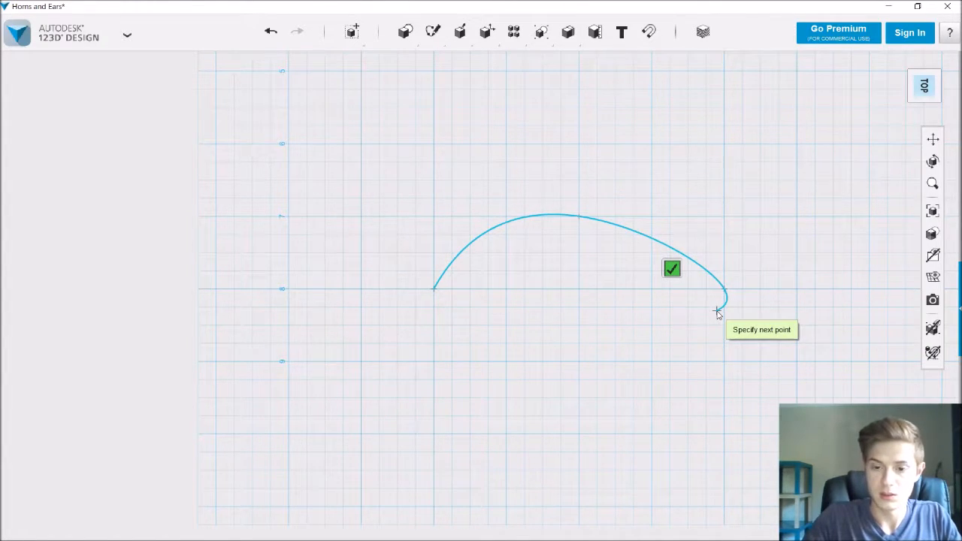
key(Return)
Step: Sketch a smaller three-point spline arch inside the first, three grid squares wide, with its peak half a square below the outer peak
mouse_move(444, 28)
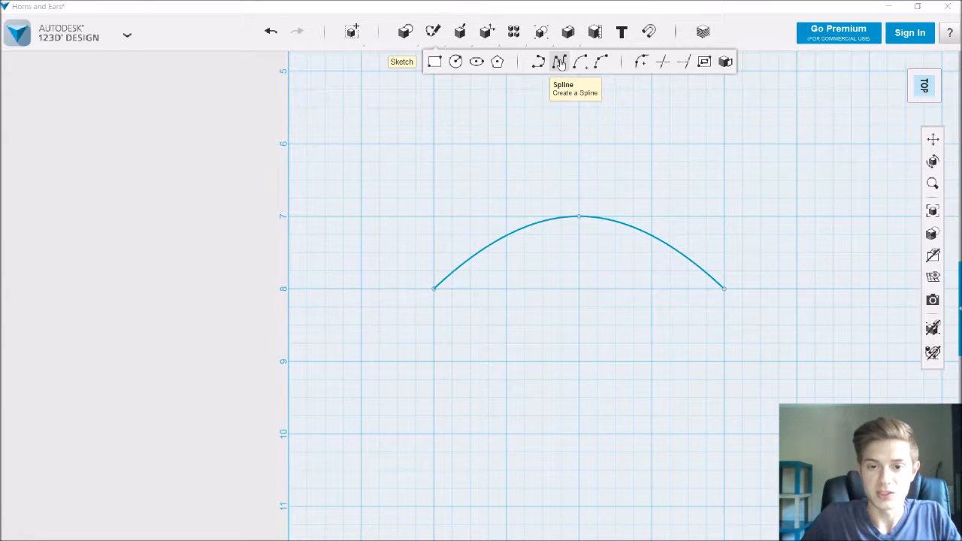
click(559, 220)
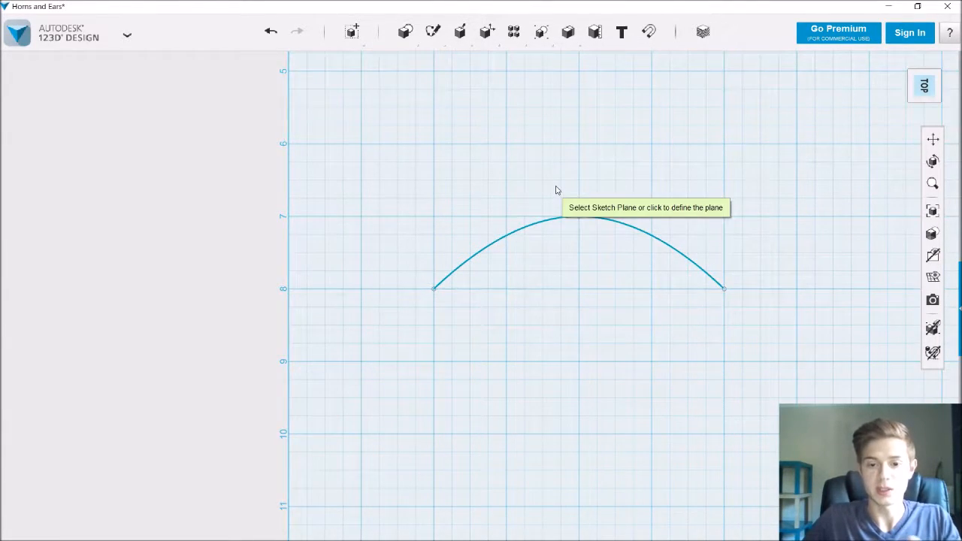
click(548, 224)
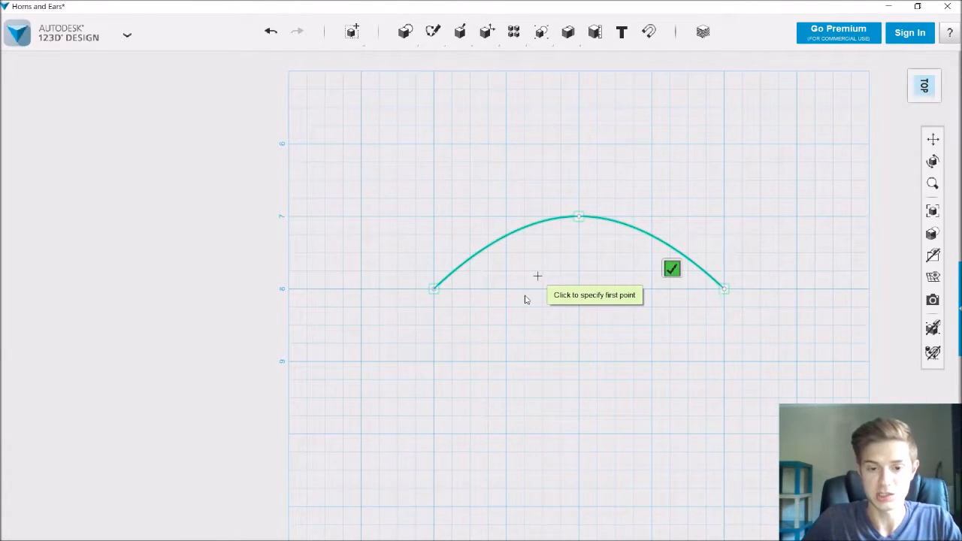
click(470, 307)
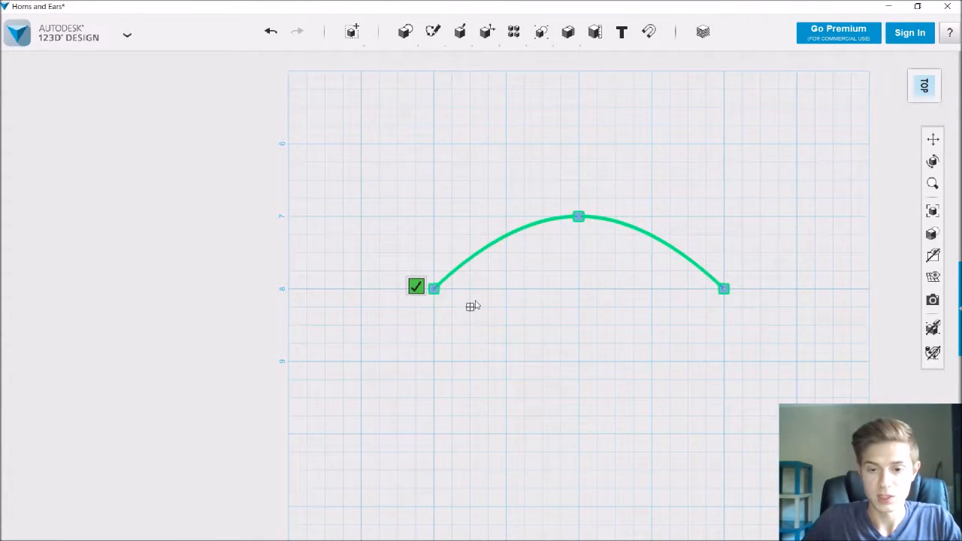
click(578, 254)
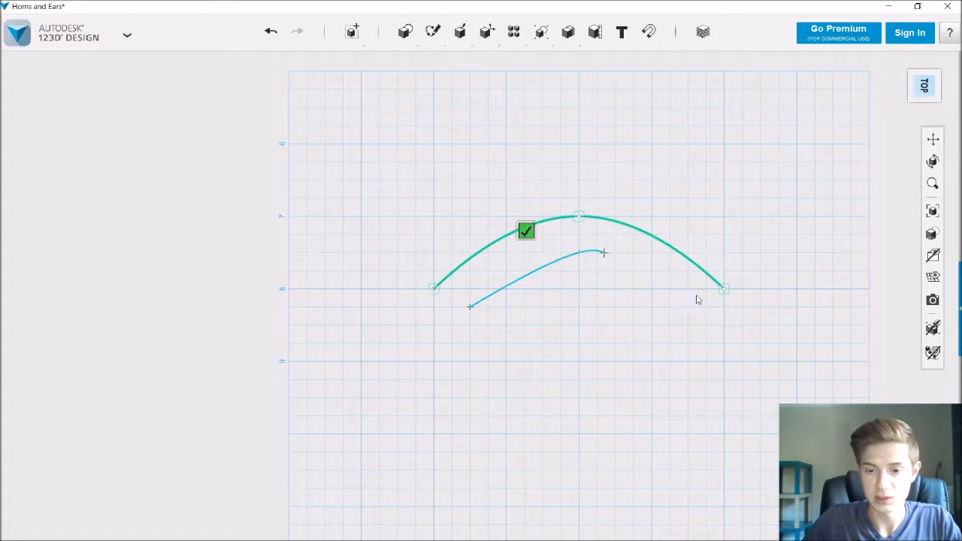
click(689, 309)
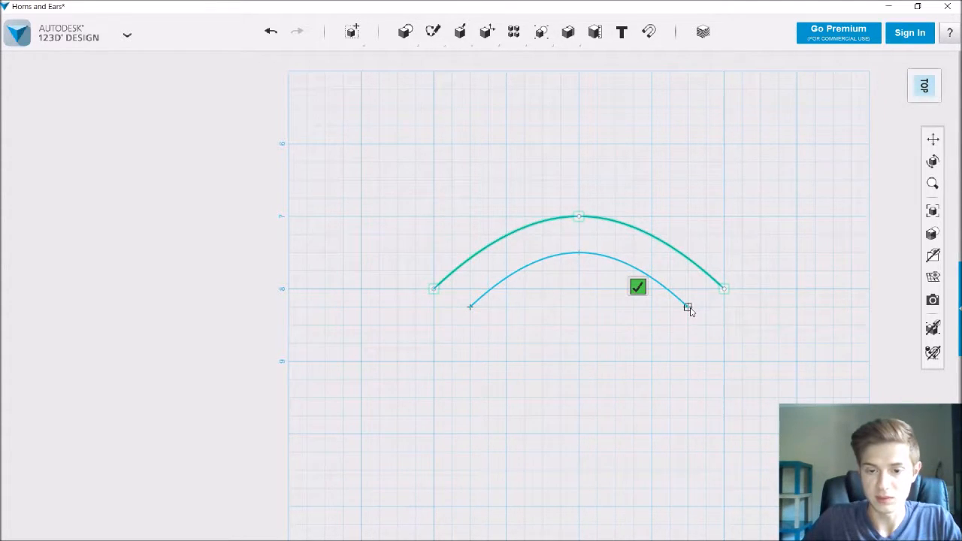
key(Return)
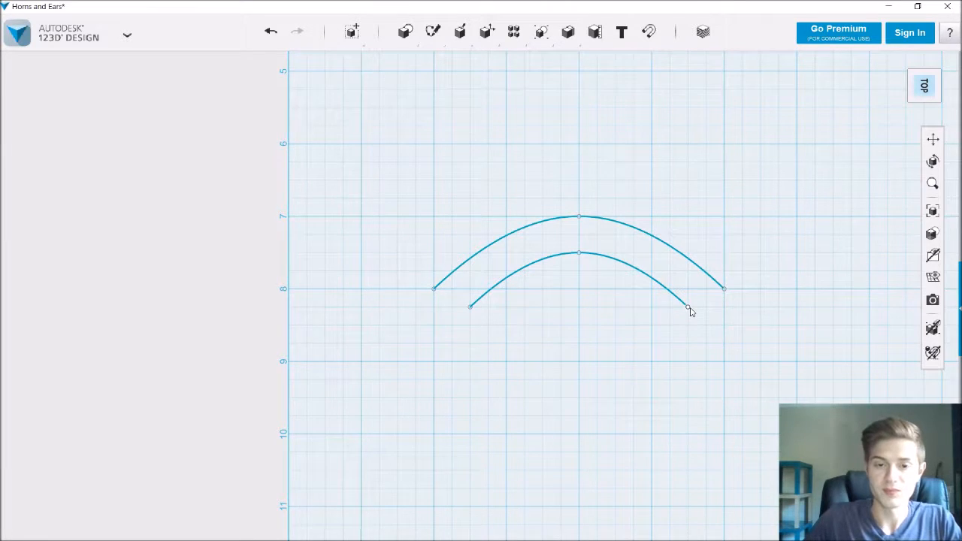
Step: Close the profile by joining the two arches' endpoints with straight polyline segments at both ends
mouse_move(433, 32)
click(538, 64)
click(435, 294)
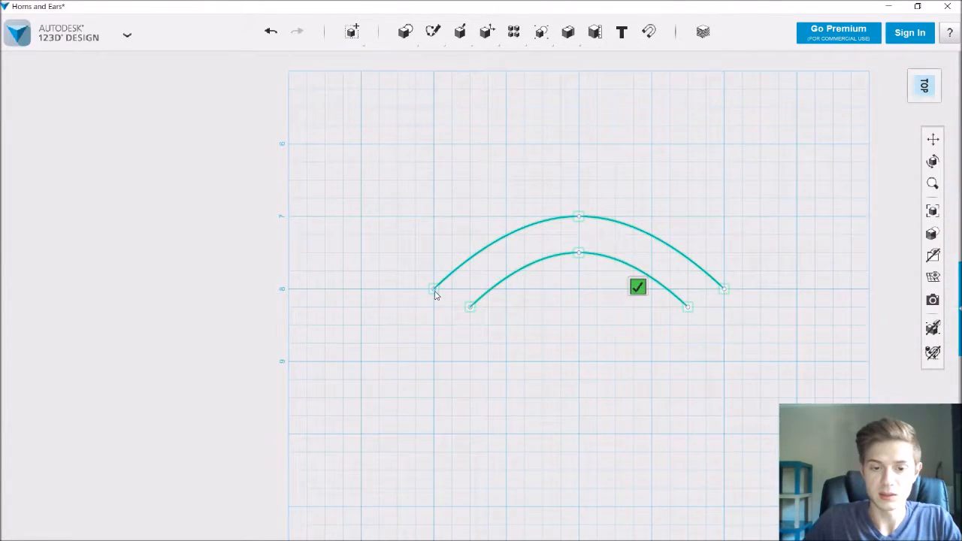
click(434, 290)
click(470, 308)
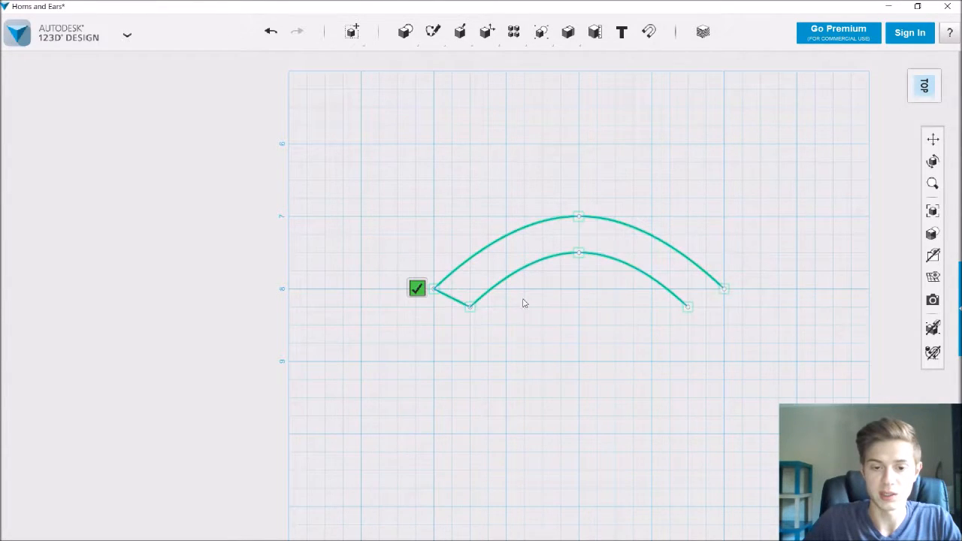
click(688, 309)
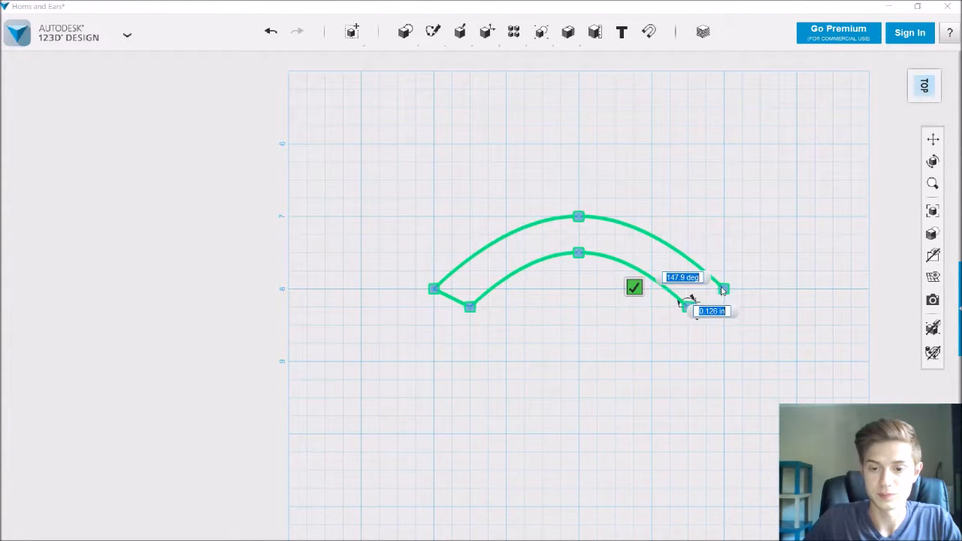
click(724, 290)
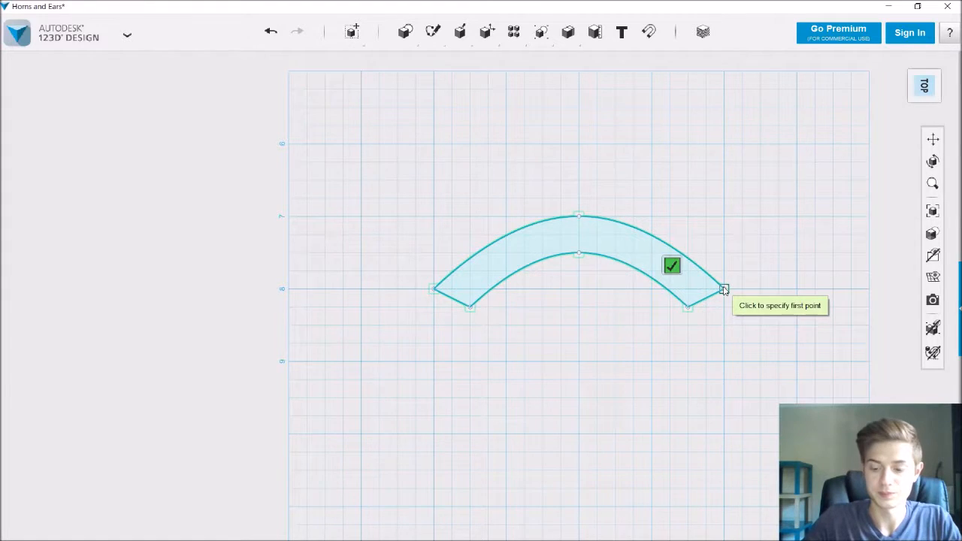
key(Escape)
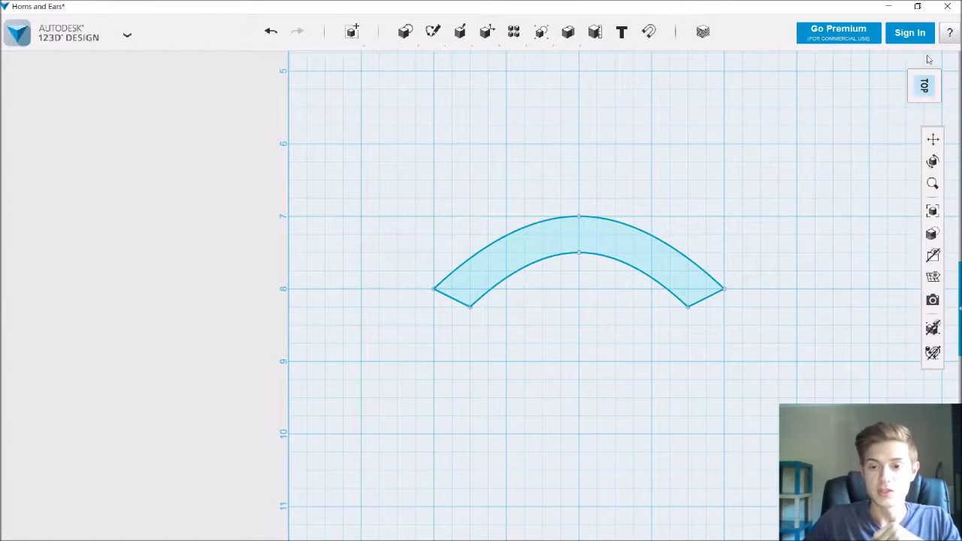
Step: Copy the closed curved profile and raise the copy 1.10 in straight above the original
click(902, 65)
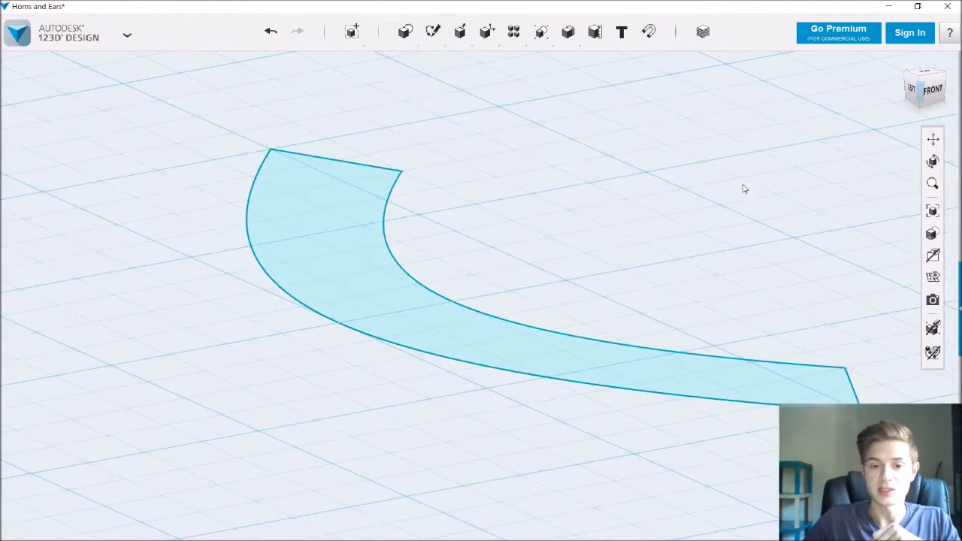
scroll(743, 180, down, 6)
mouse_move(791, 243)
right_down()
mouse_move(750, 227)
mouse_move(730, 239)
mouse_move(735, 308)
right_up()
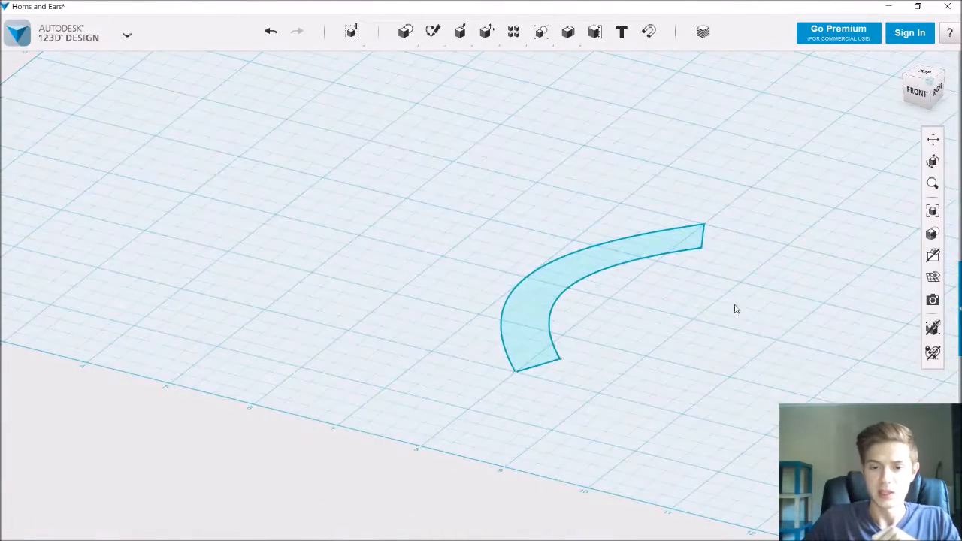
click(536, 306)
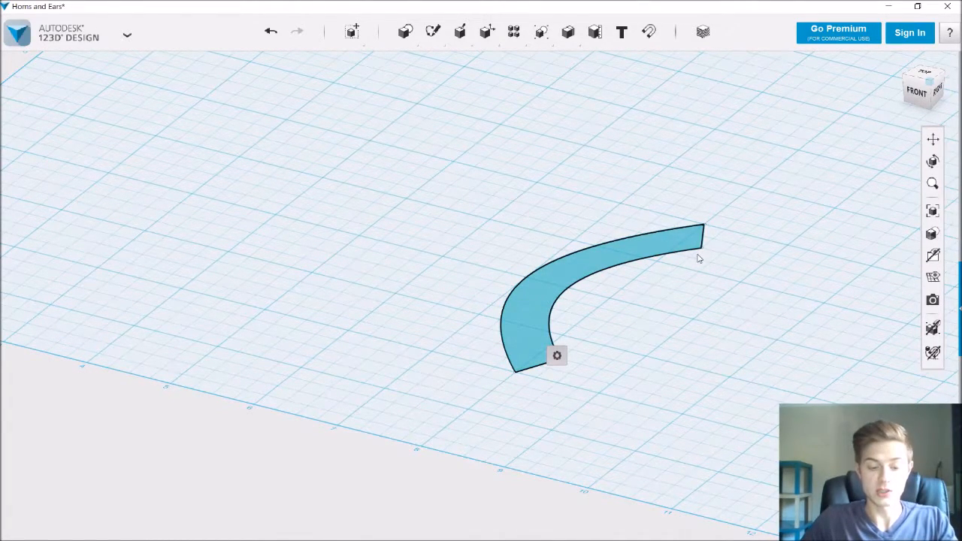
key(e)
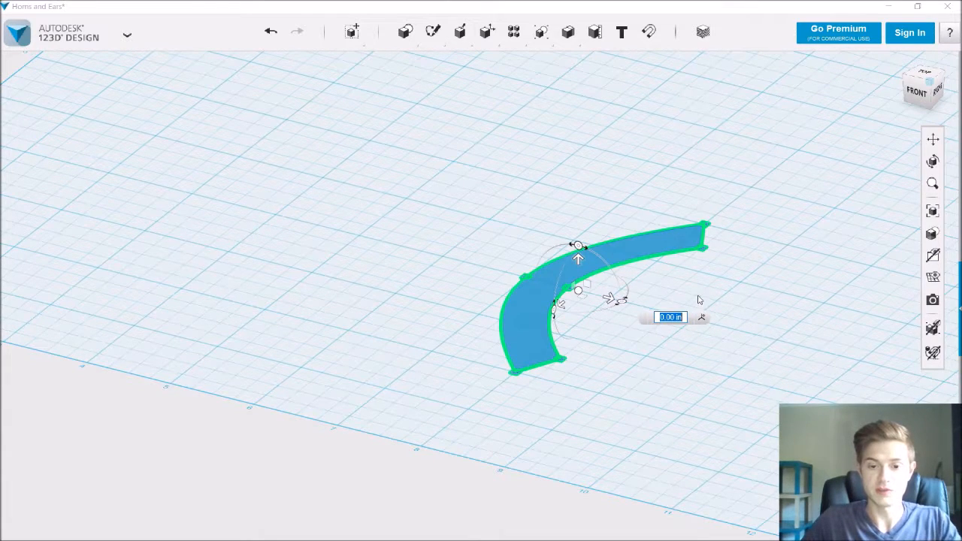
drag(578, 260, 590, 179)
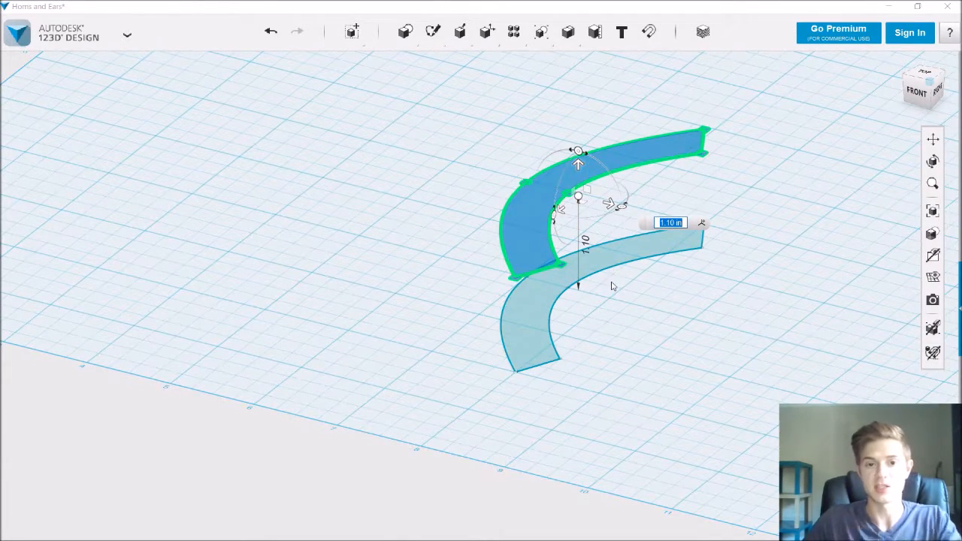
Step: Tilt the raised copy 9 degrees clockwise as seen from the front
right_drag(640, 280, 664, 265)
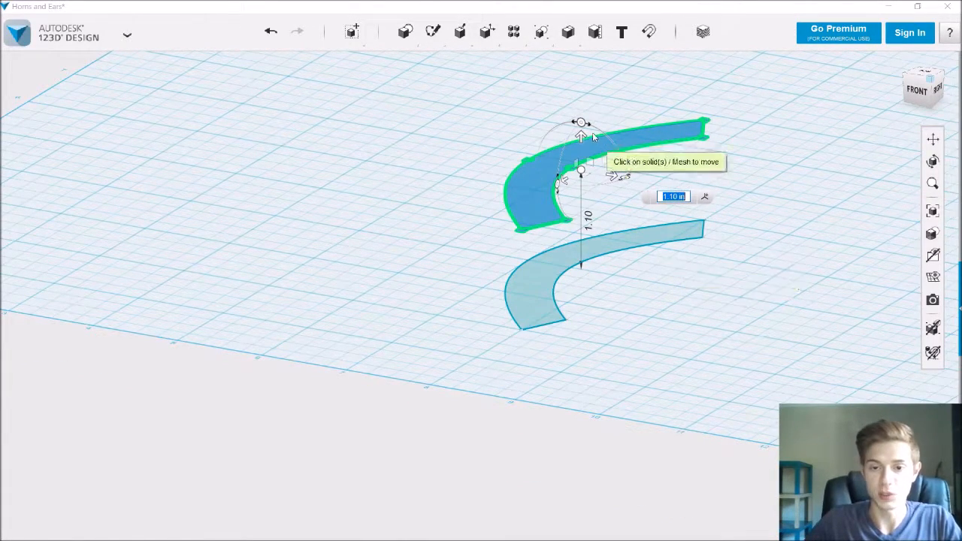
right_drag(597, 128, 602, 130)
drag(601, 112, 608, 125)
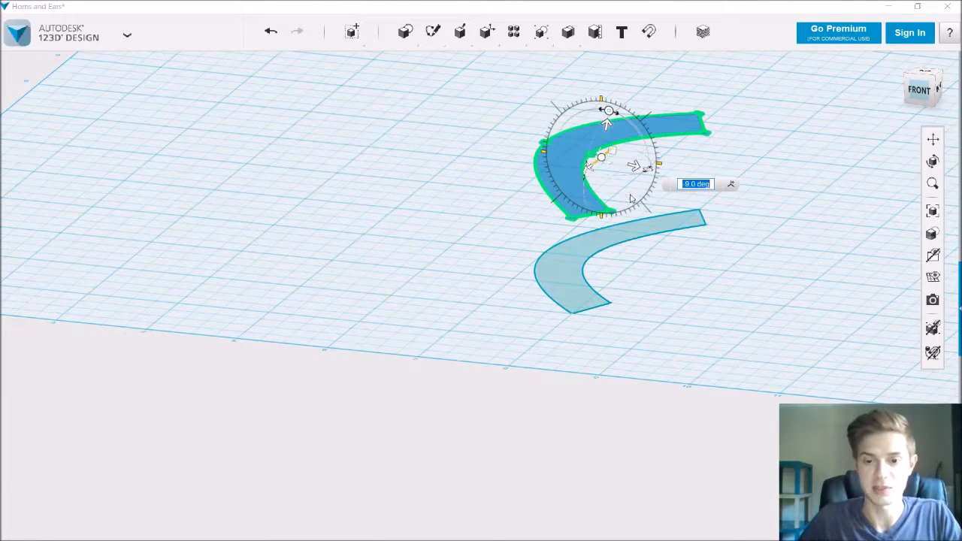
Step: Scale the raised copy down uniformly by a factor of about 0.79
mouse_move(350, 30)
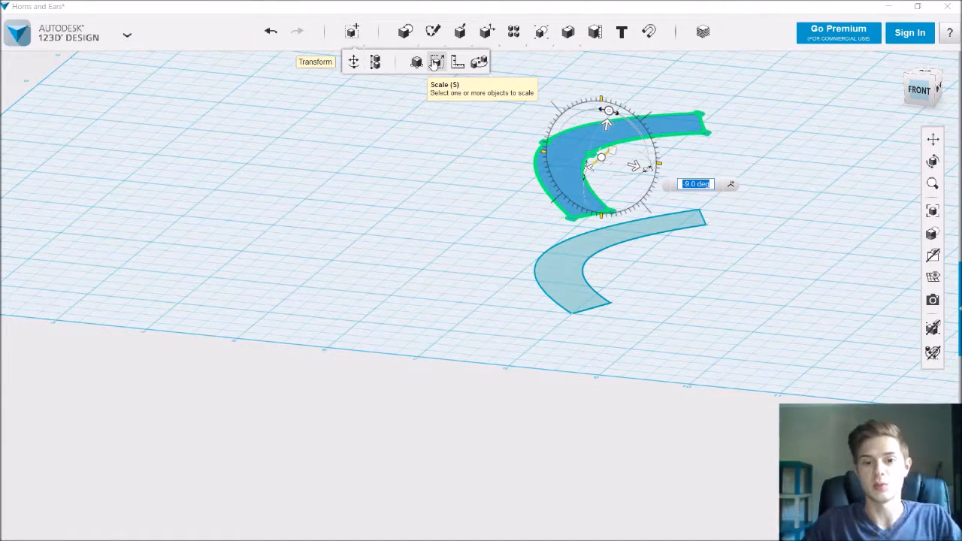
click(434, 64)
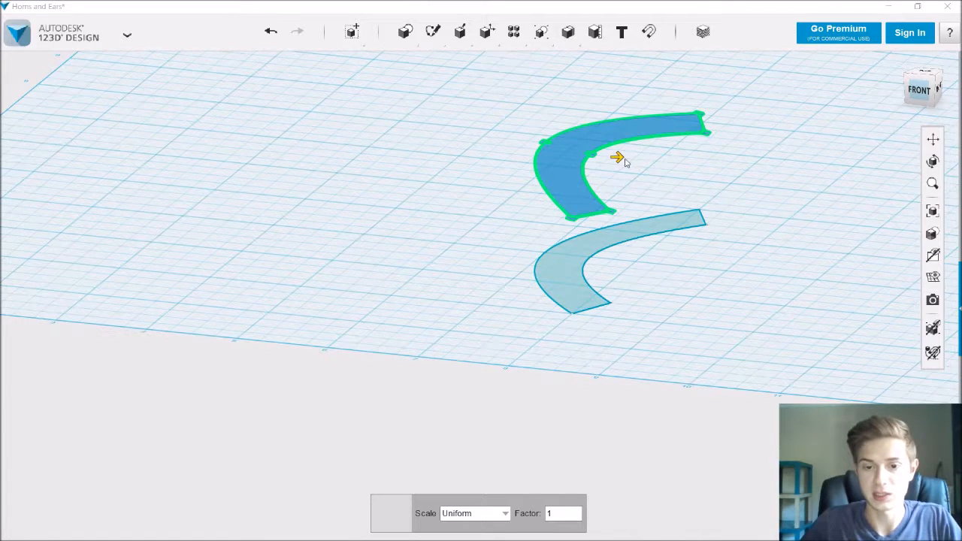
drag(617, 157, 618, 159)
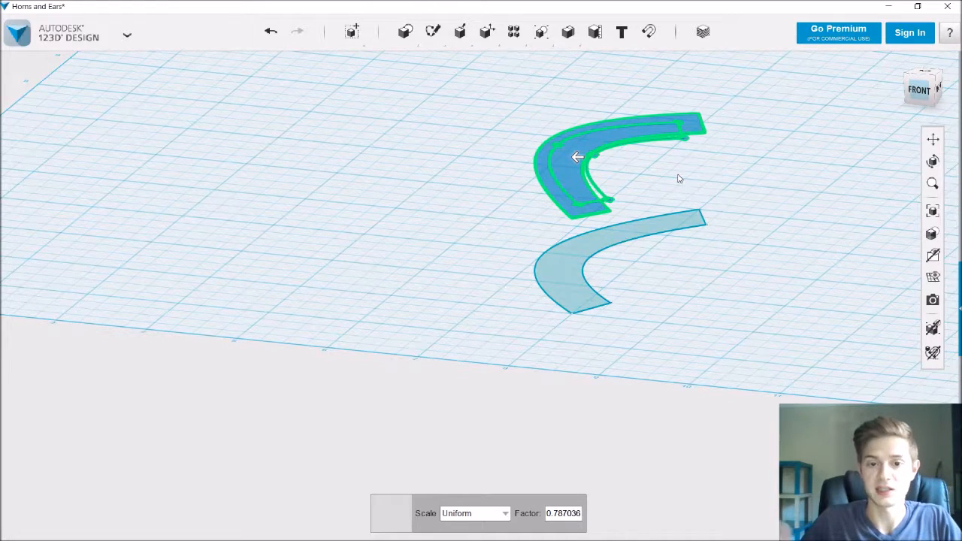
key(Return)
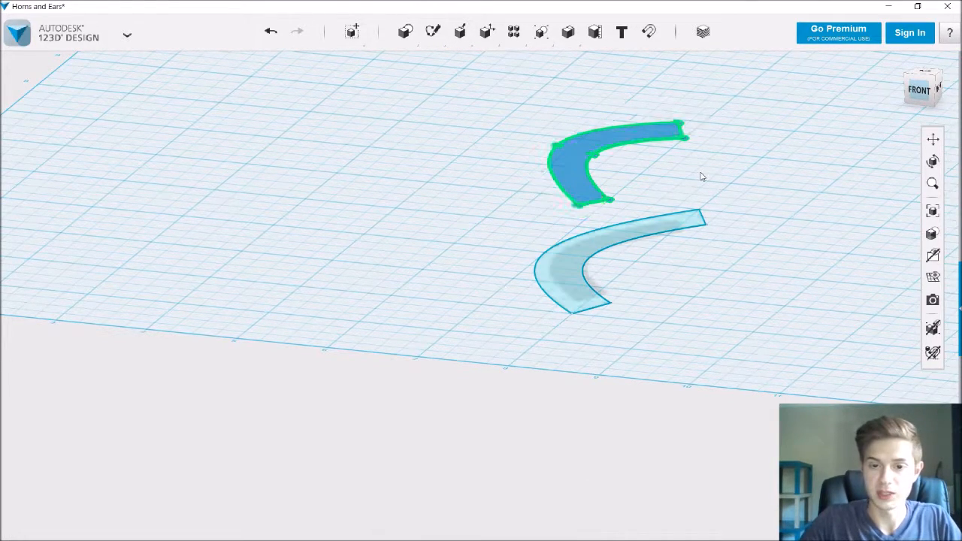
click(701, 177)
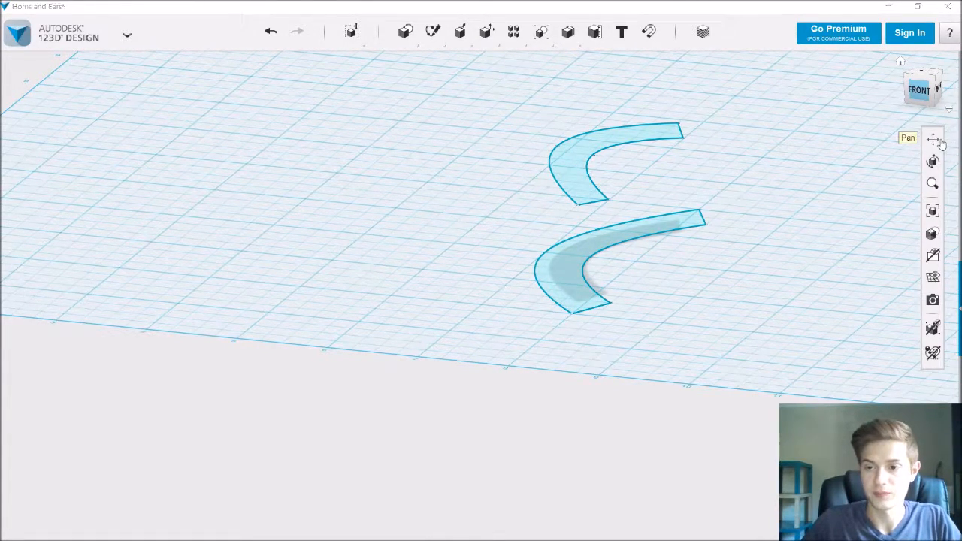
Step: Copy the scaled-down upper profile and raise the new copy 0.60 in above it
middle_drag(563, 148, 401, 283)
click(401, 284)
key(ctrl+c)
key(ctrl+v)
drag(447, 259, 457, 206)
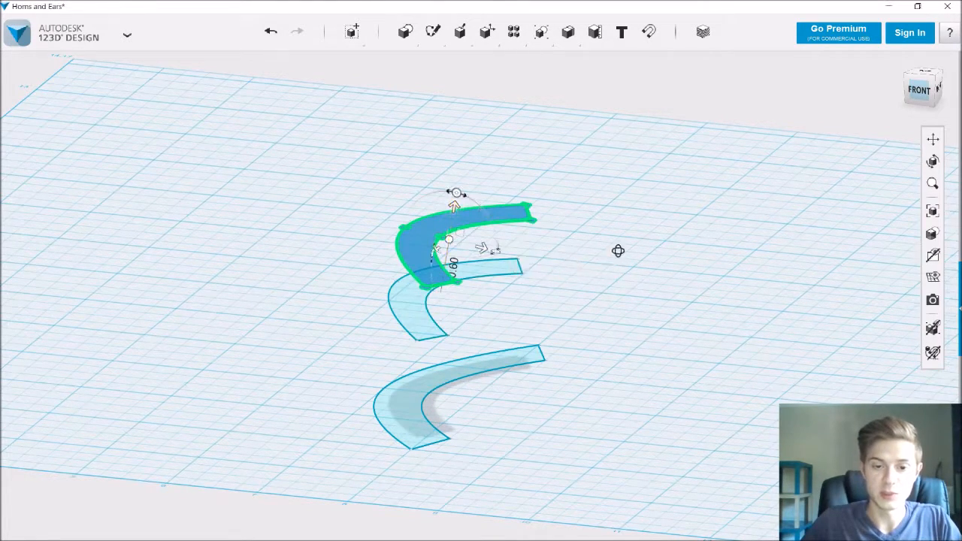
Step: Tilt the topmost profile slightly further clockwise than the one below it, as seen from the front
right_drag(619, 251, 639, 197)
drag(503, 161, 509, 167)
click(485, 198)
click(484, 198)
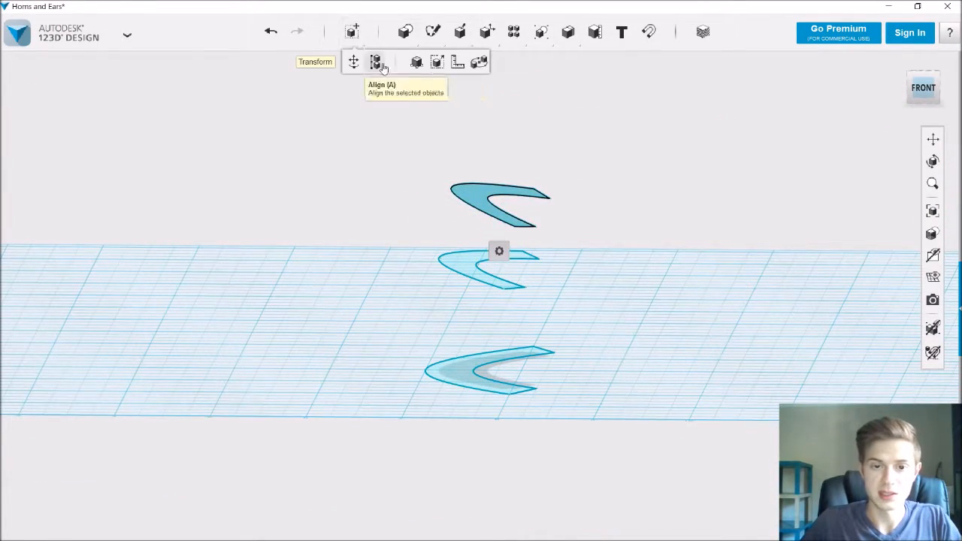
Step: Scale the topmost profile down uniformly so it is smaller than the one directly below it
click(438, 63)
right_drag(490, 170, 477, 221)
drag(441, 220, 479, 226)
click(642, 261)
Step: Copy the topmost profile and place this fourth profile above it, tilted further clockwise as seen from the front
click(447, 220)
key(ctrl+c)
key(ctrl+v)
drag(471, 190, 499, 129)
click(496, 133)
click(472, 157)
Step: Scale the fourth profile down uniformly so the stack keeps tapering upward
mouse_move(351, 33)
click(434, 63)
drag(451, 165, 483, 167)
click(519, 195)
Step: Copy the fourth profile and place the fifth one above and to its right, tilted more steeply
click(466, 165)
key(ctrl+c)
key(ctrl+v)
drag(498, 128, 525, 118)
Step: Scale the fifth profile down uniformly to continue the taper
mouse_move(352, 33)
click(441, 69)
drag(476, 141, 499, 143)
click(579, 192)
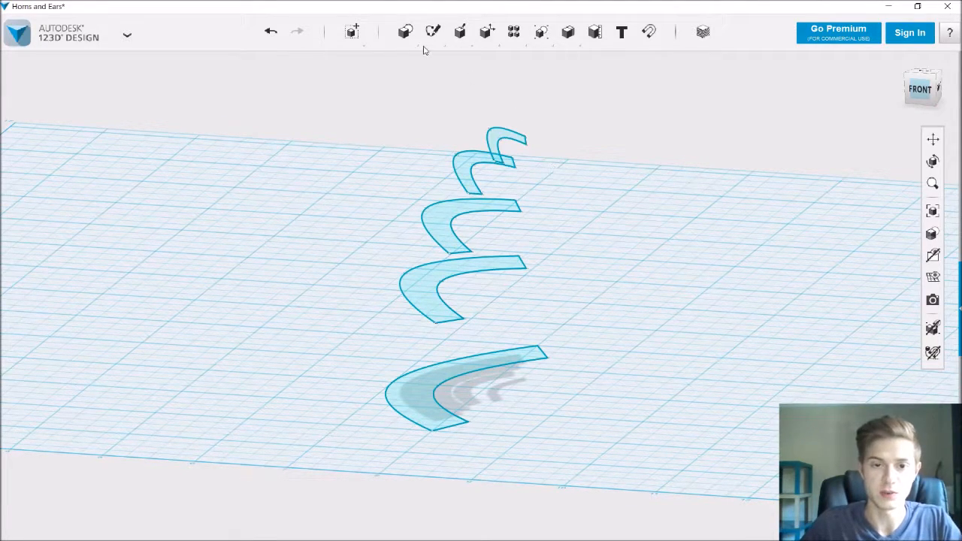
mouse_move(356, 36)
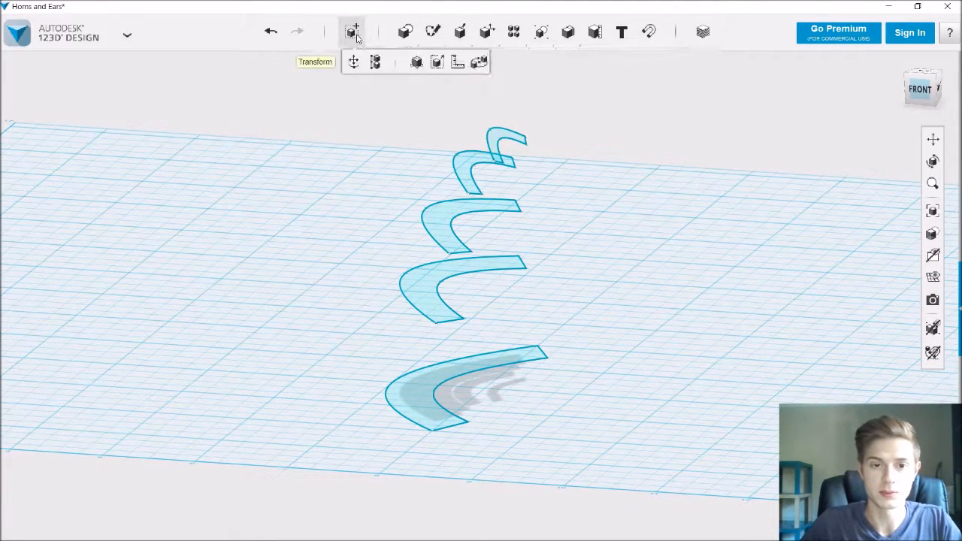
click(500, 140)
key(ctrl+t)
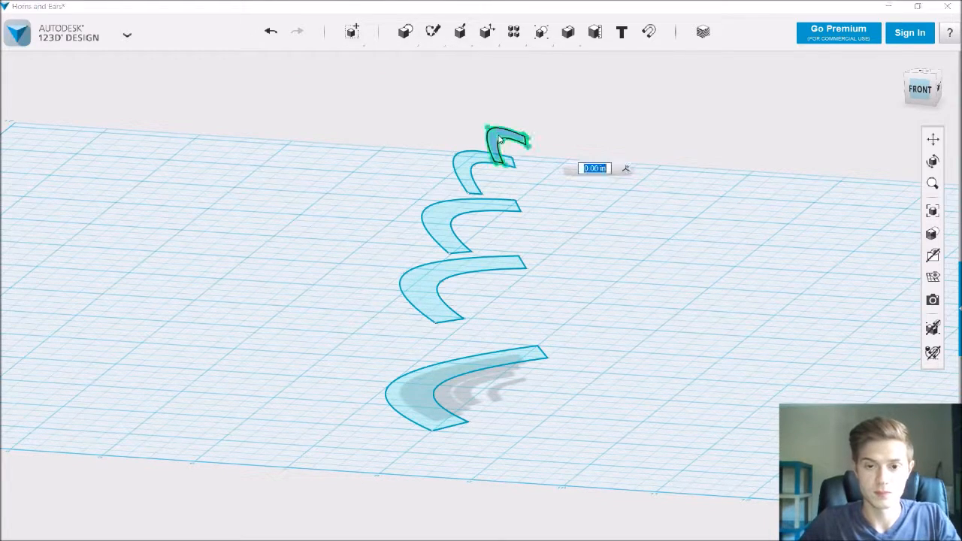
mouse_move(528, 120)
mouse_down()
mouse_move(563, 97)
mouse_move(570, 123)
mouse_move(563, 109)
mouse_up()
right_drag(594, 188, 603, 185)
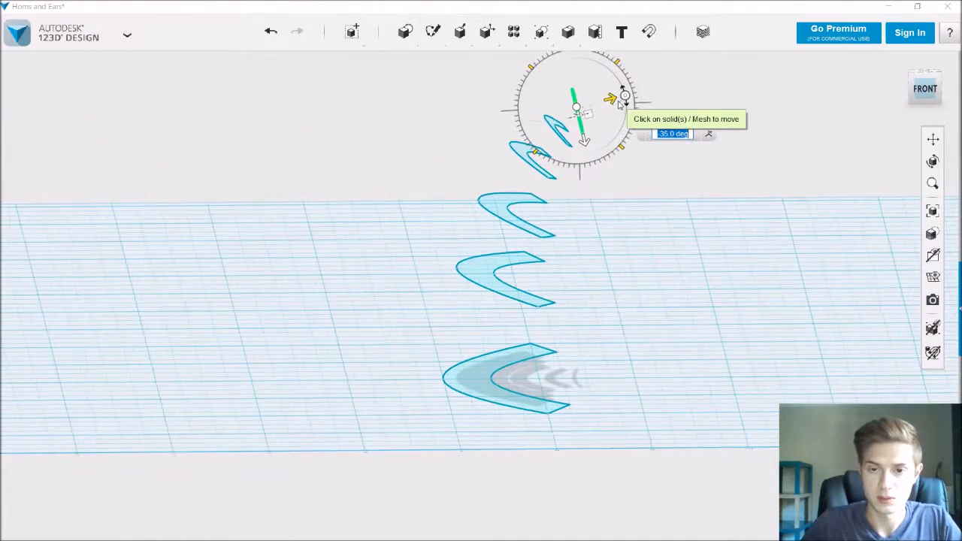
drag(624, 96, 626, 111)
key(ctrl+z)
right_drag(654, 193, 638, 208)
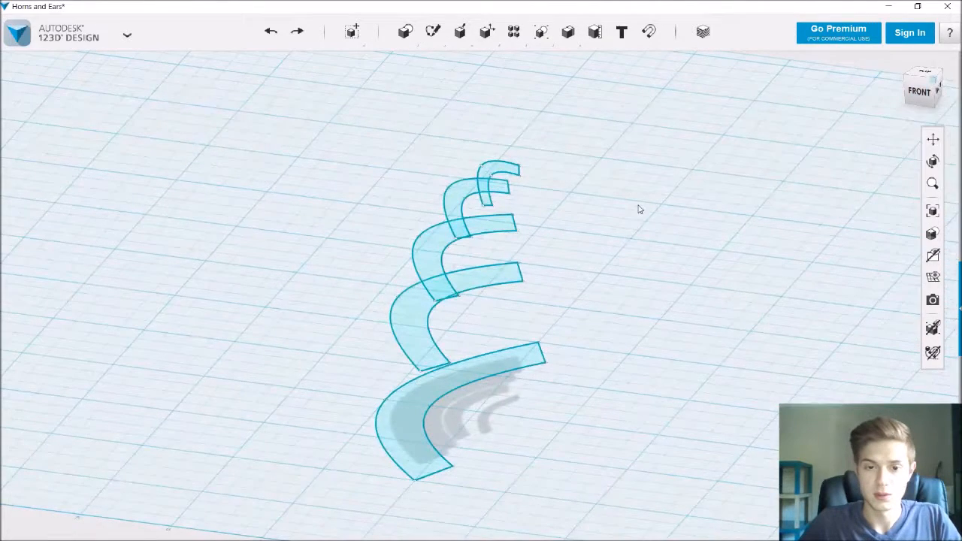
Step: Copy the fifth profile, move the copy above and to the right as the tip, and rotate it by -44 degrees
click(504, 179)
drag(519, 159, 565, 157)
mouse_move(624, 274)
right_down()
mouse_move(634, 248)
mouse_move(638, 256)
mouse_move(623, 260)
mouse_move(621, 278)
right_up()
Step: Scale the tip profile down uniformly to make it the smallest in the stack
mouse_move(356, 40)
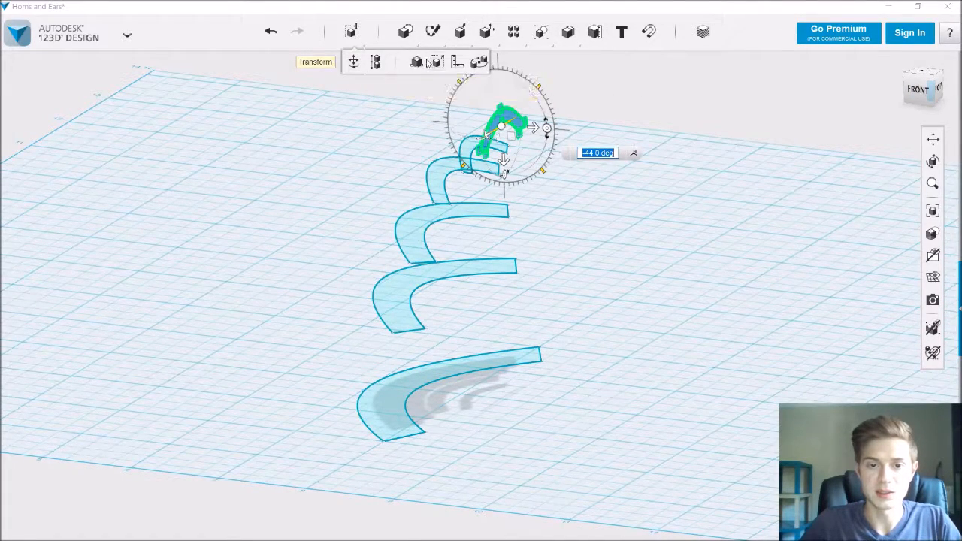
click(436, 61)
drag(523, 129, 506, 129)
click(574, 197)
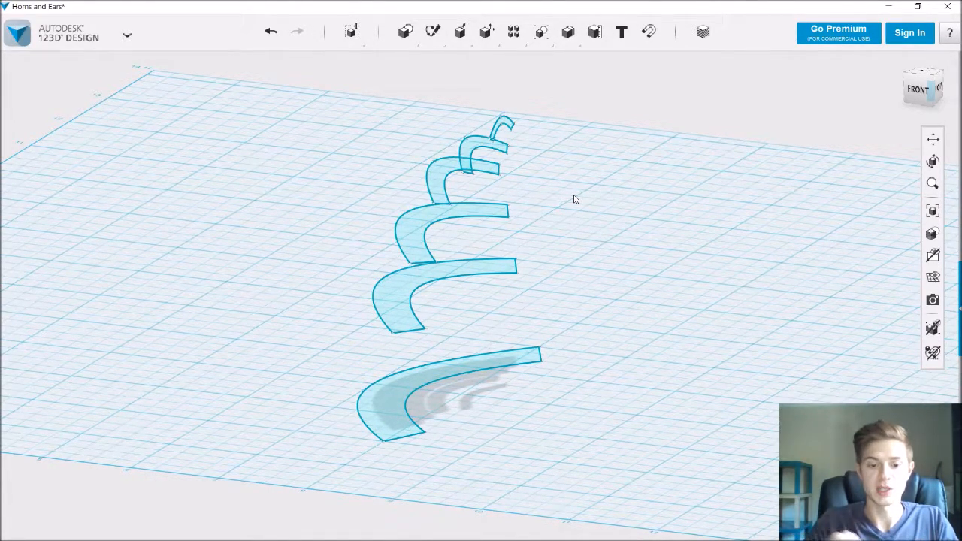
right_drag(552, 269, 569, 283)
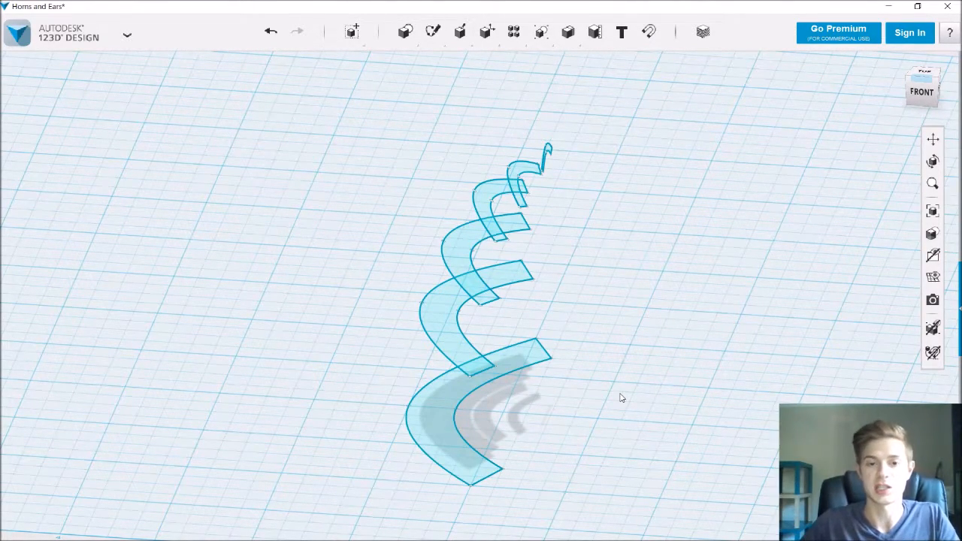
click(479, 473)
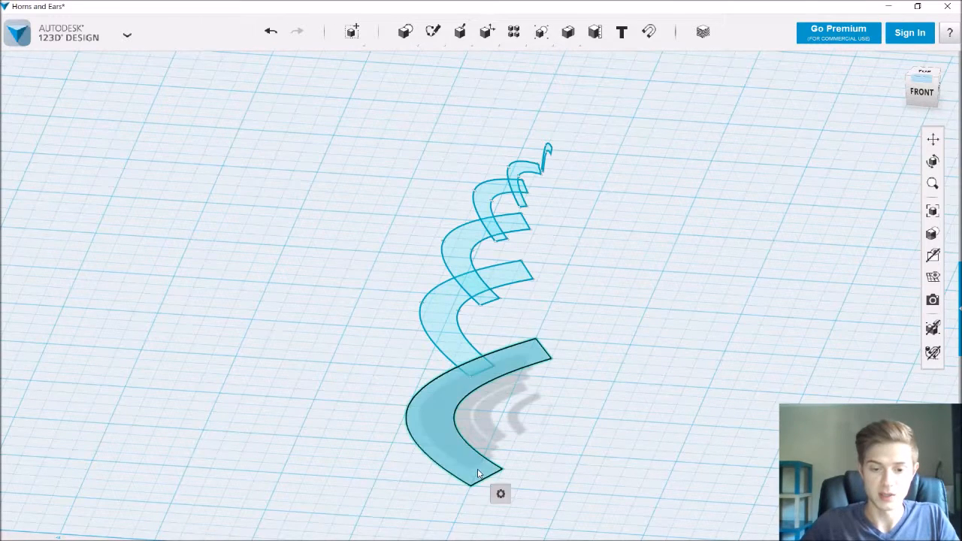
shift+click(477, 370)
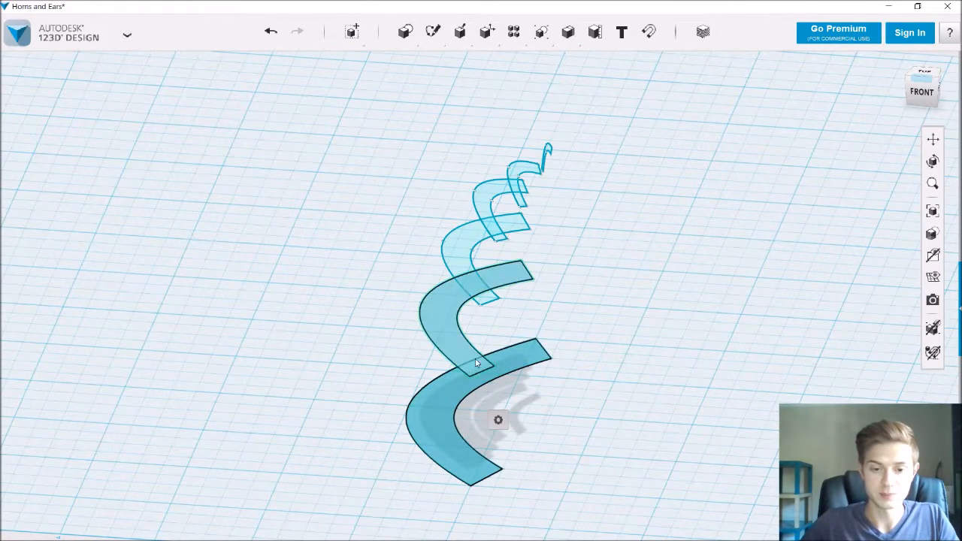
shift+click(485, 301)
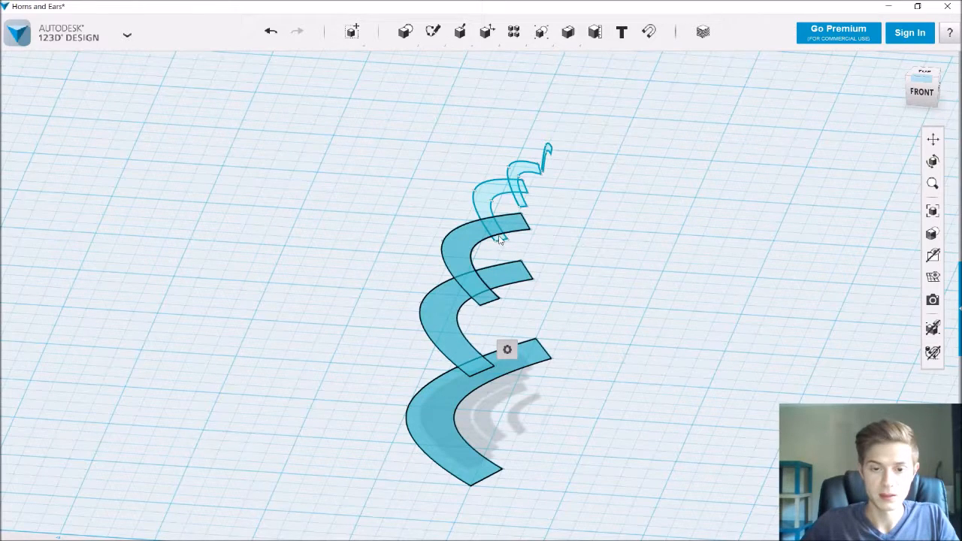
scroll(500, 239, up, 4)
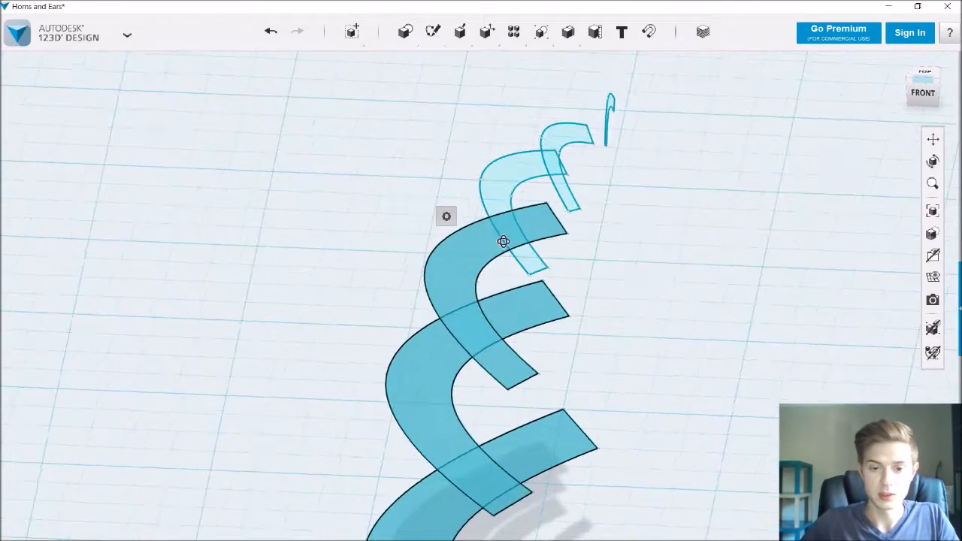
scroll(504, 250, down, 2)
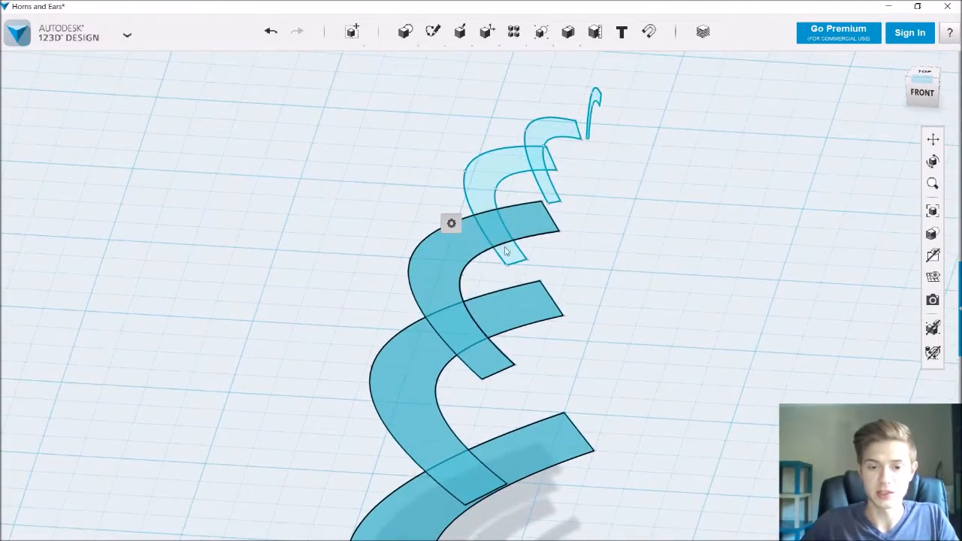
shift+click(512, 261)
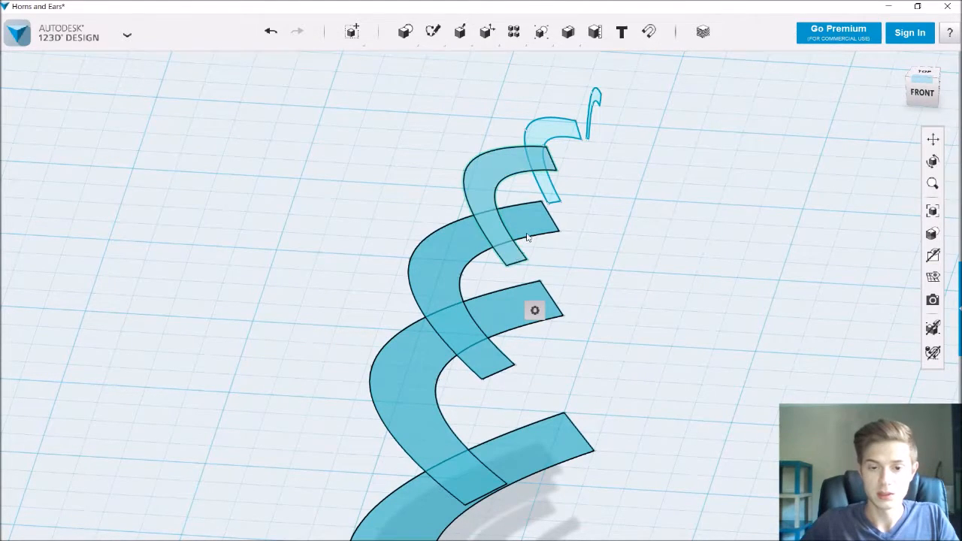
shift+click(552, 200)
right_drag(583, 180, 562, 171)
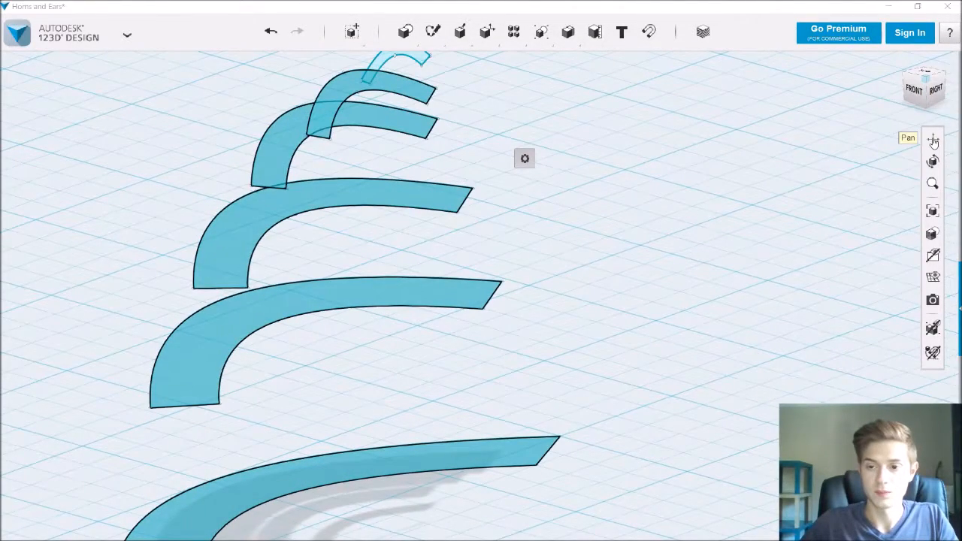
scroll(842, 270, down, 3)
right_drag(660, 263, 539, 114)
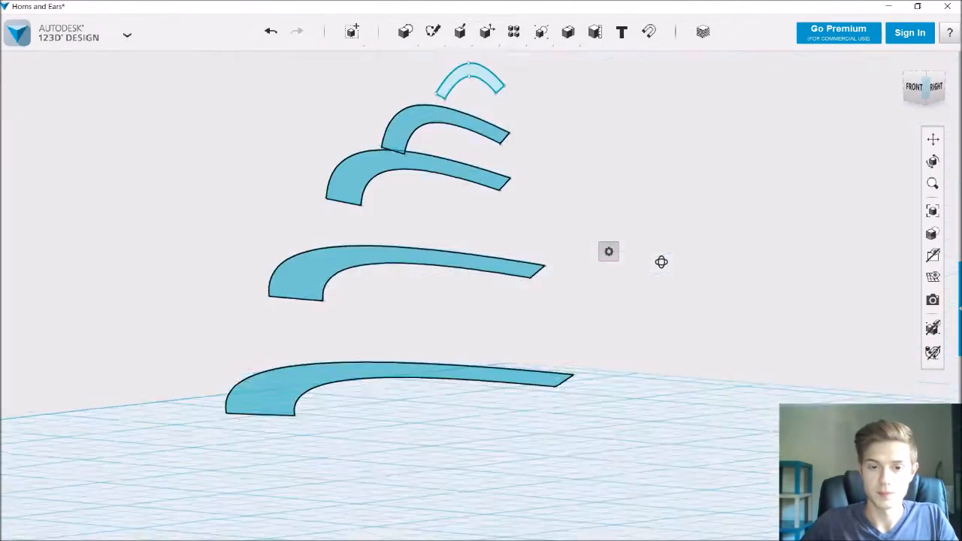
Step: Select five stacked profiles in order from the lowest in view up to the tip and loft them into a solid
click(268, 400)
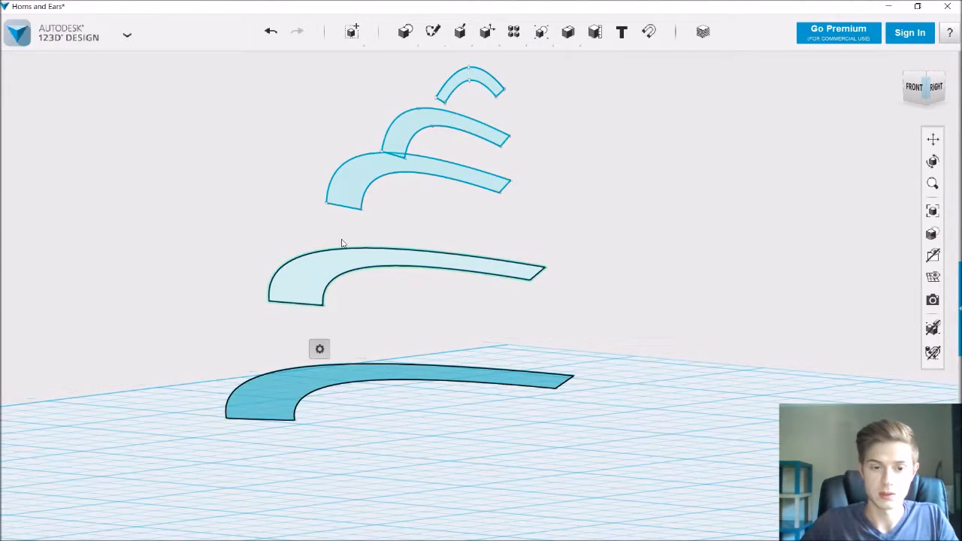
shift+click(297, 299)
shift+click(350, 196)
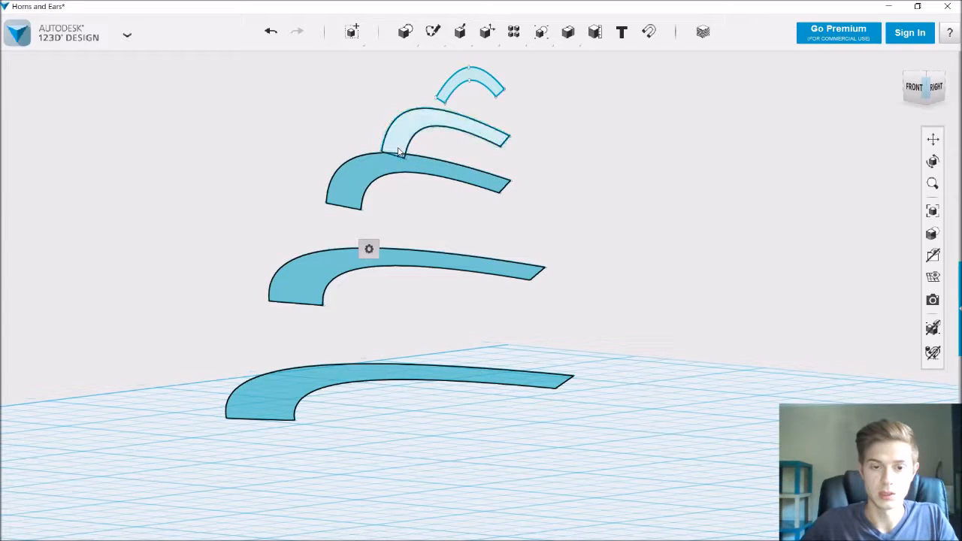
shift+click(397, 153)
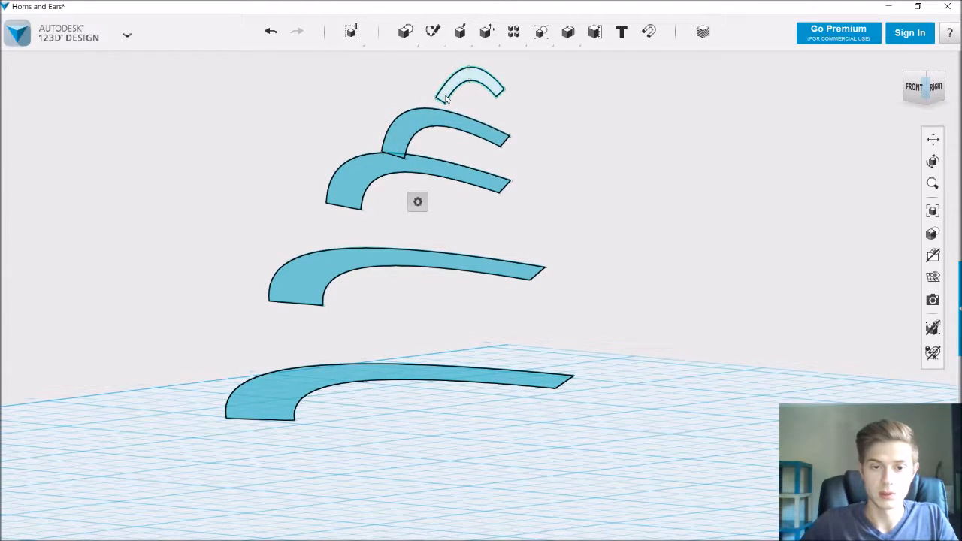
shift+click(445, 98)
right_drag(578, 143, 592, 152)
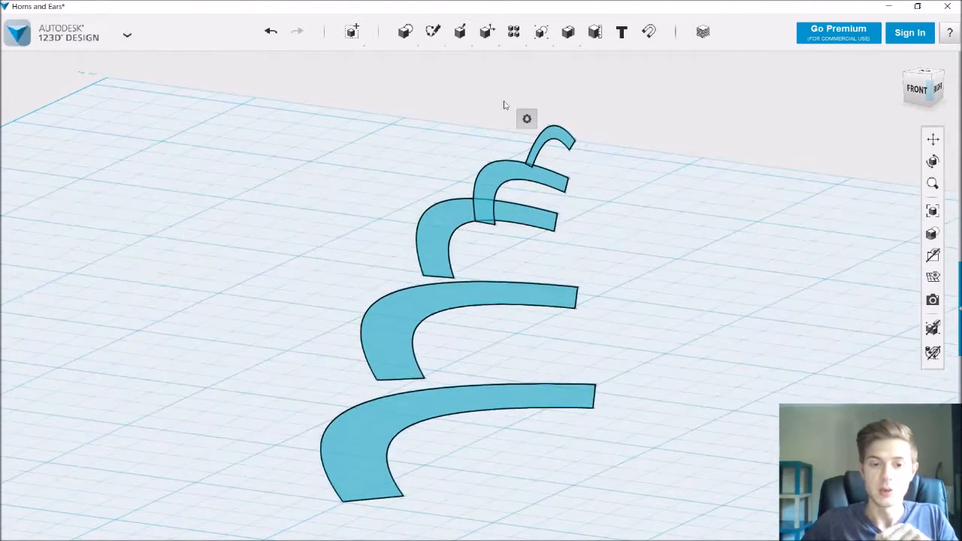
mouse_move(461, 34)
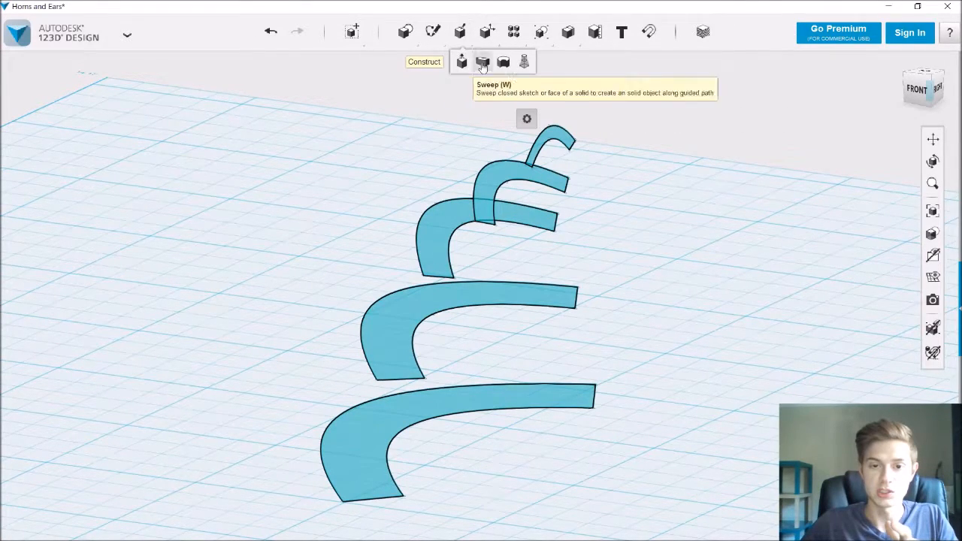
click(524, 63)
right_drag(331, 219, 307, 230)
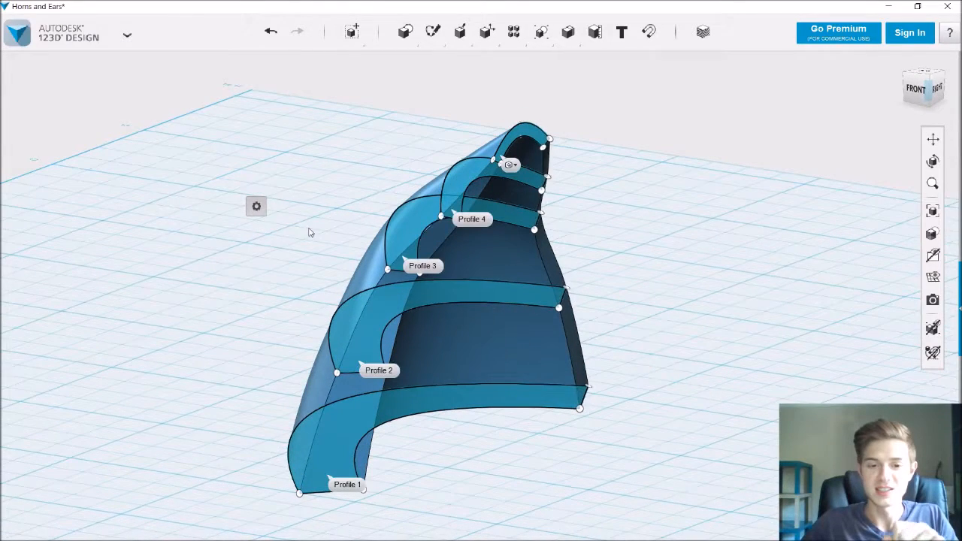
click(316, 239)
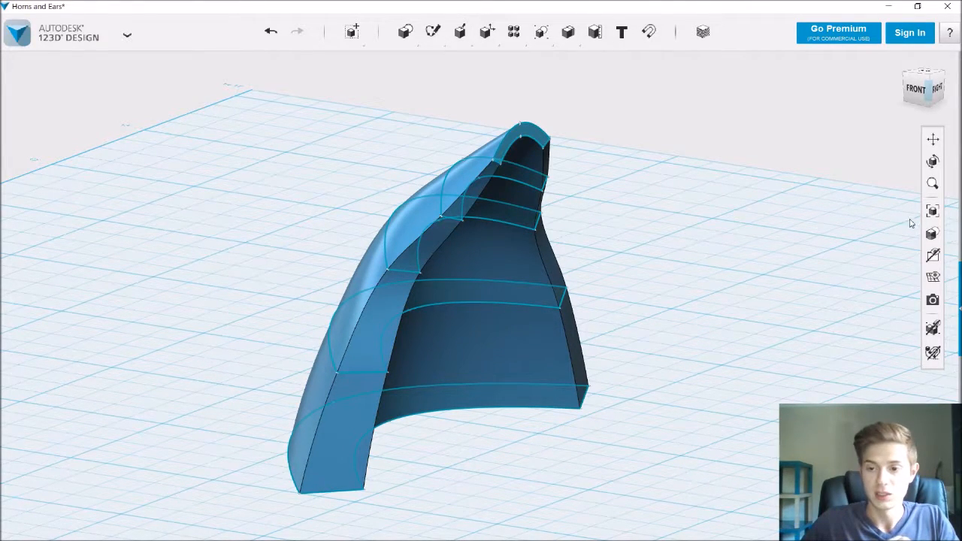
Step: Hide all sketches while keeping the lofted solid displayed
mouse_move(933, 276)
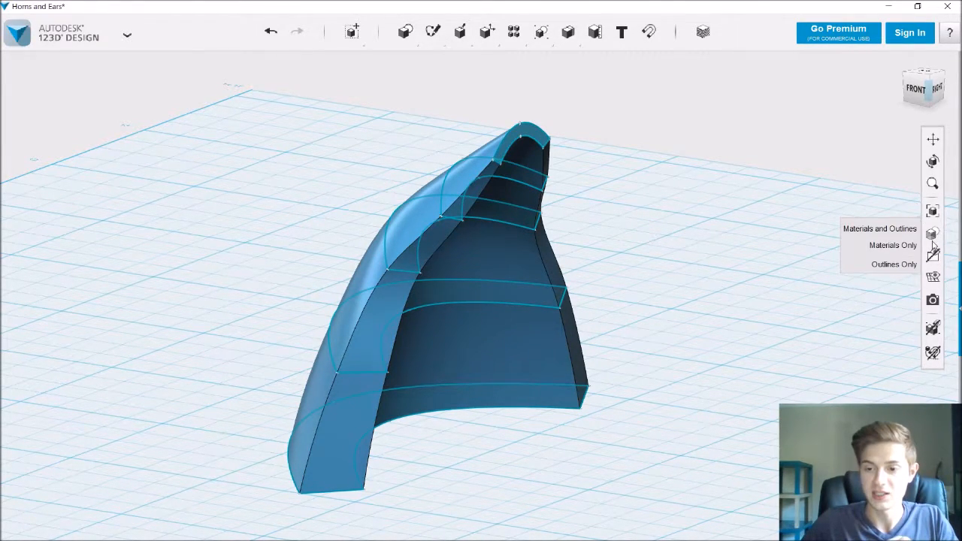
click(892, 304)
mouse_move(767, 255)
right_down()
mouse_move(739, 248)
mouse_move(747, 255)
mouse_move(734, 256)
right_up()
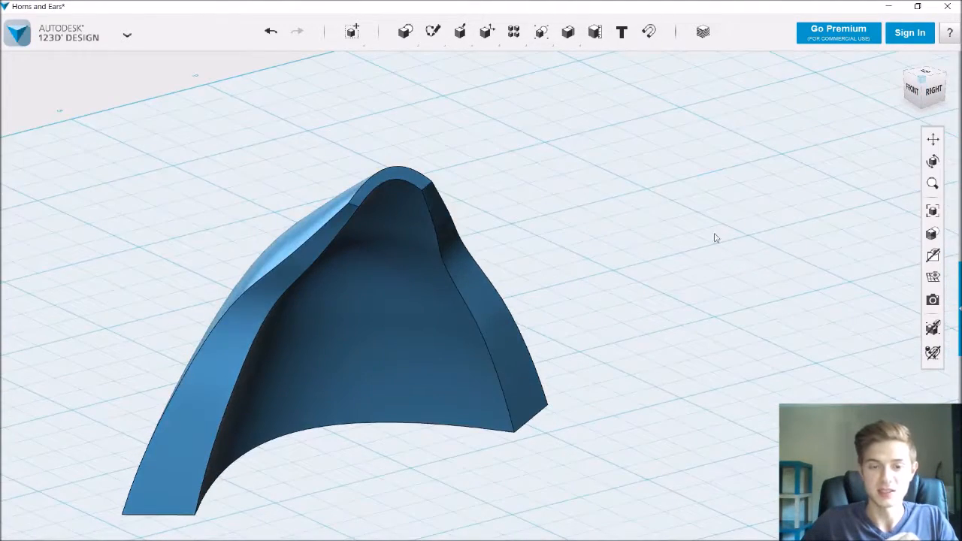
Step: Apply a fillet of radius 0.001 to the inner and outer edges of both side rims of the lofted solid
right_drag(670, 209, 614, 137)
mouse_move(486, 32)
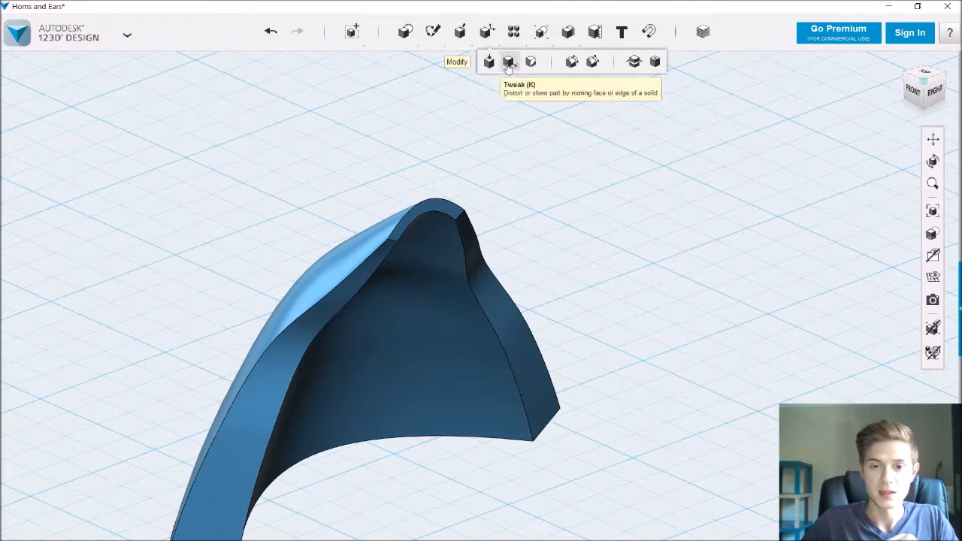
click(570, 61)
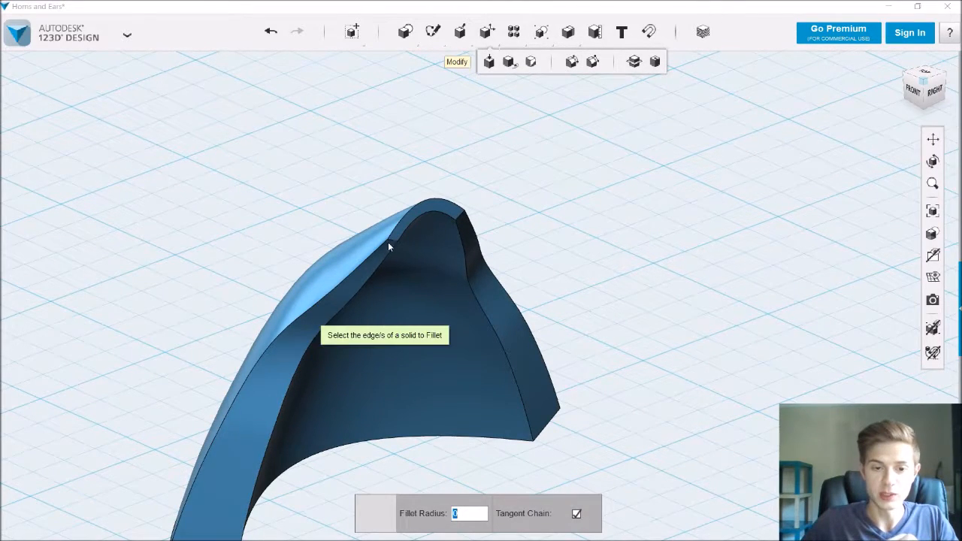
scroll(391, 244, up, 3)
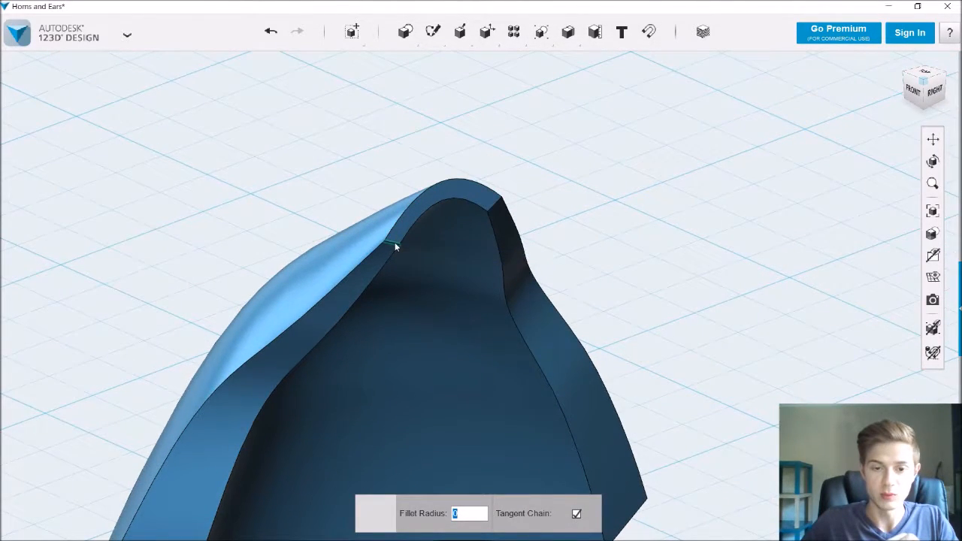
click(361, 294)
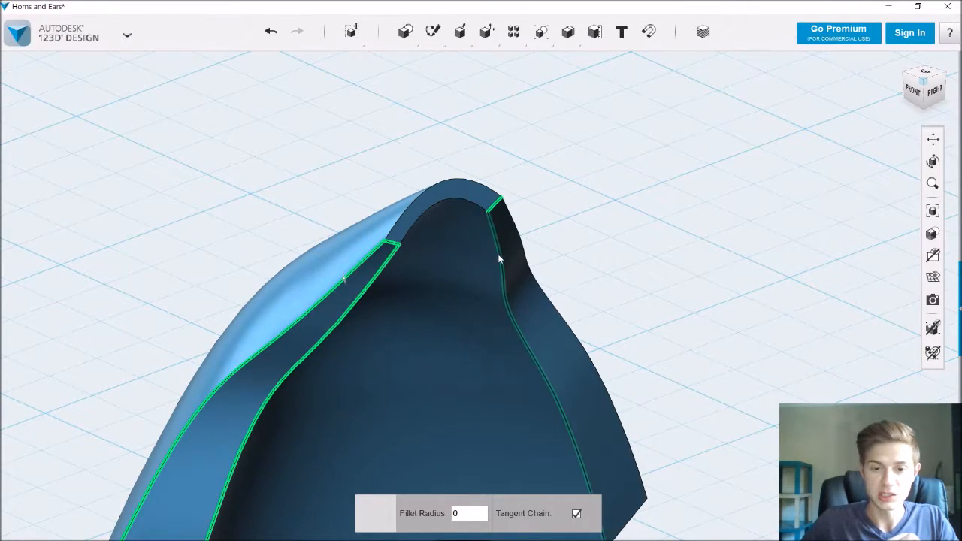
click(516, 237)
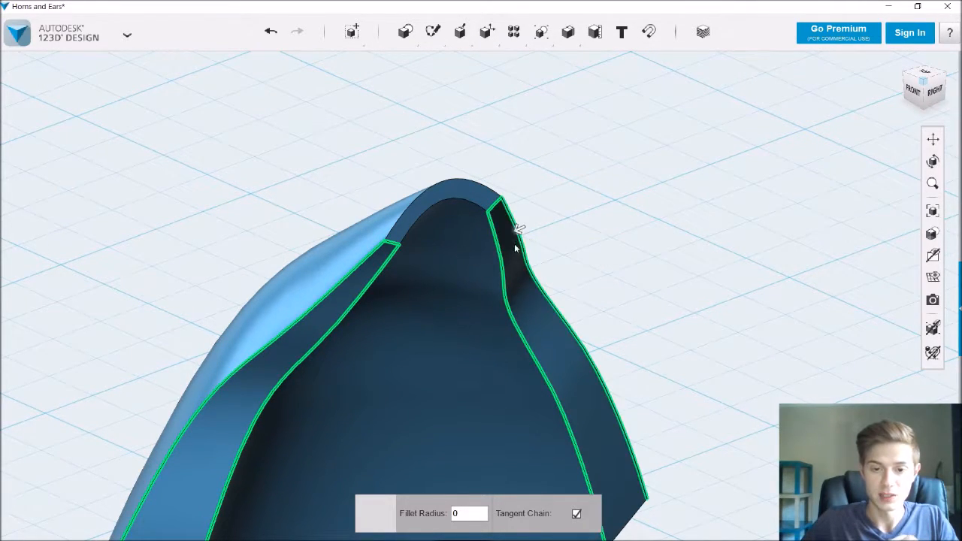
scroll(481, 442, down, 1)
click(477, 512)
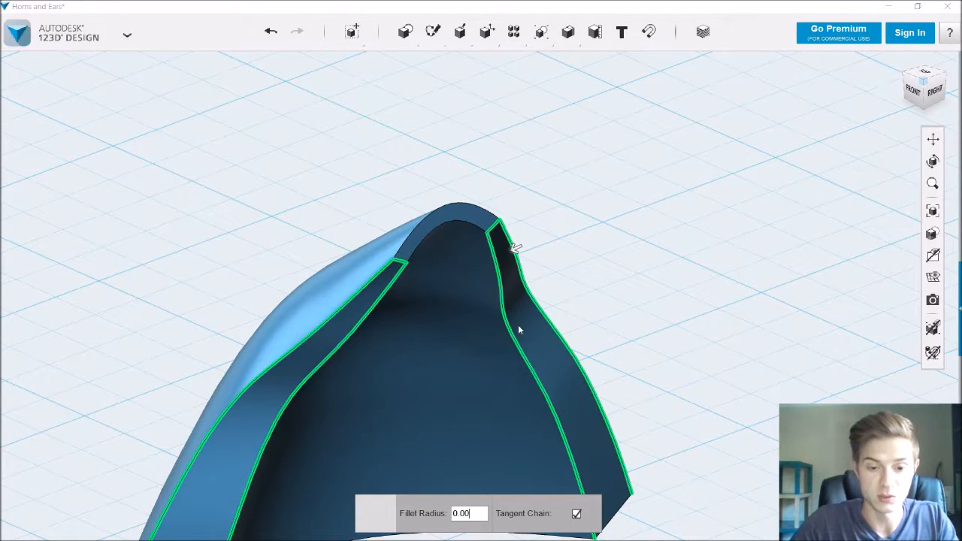
text(1)
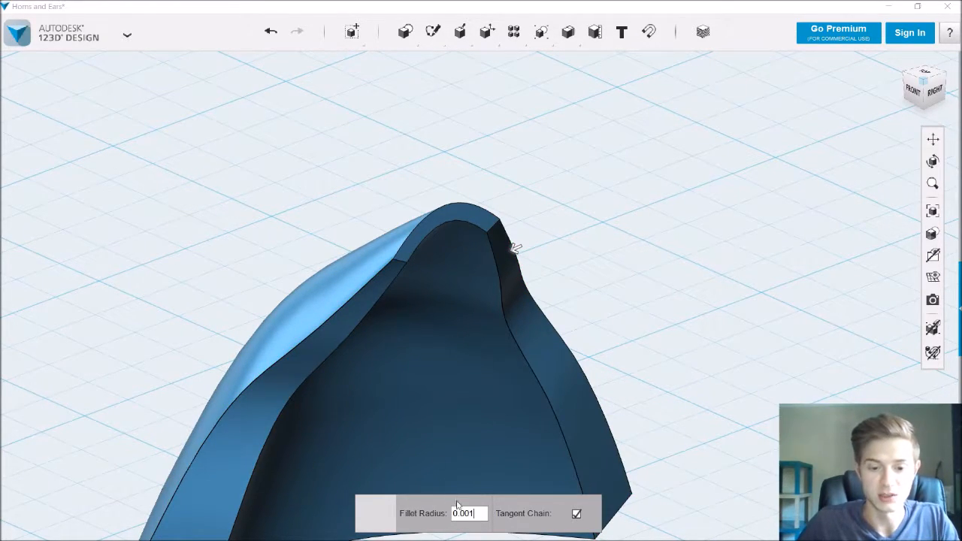
Step: Set the fillet radius to 0.01
key(BackSpace)
key(BackSpace)
key(BackSpace)
key(BackSpace)
key(BackSpace)
text(0.01)
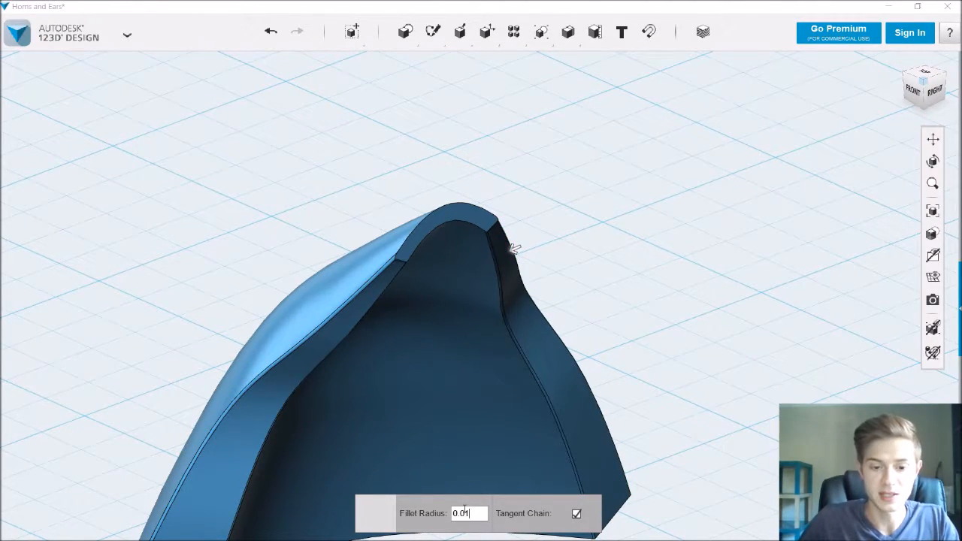
Step: Try a fillet radius of 0.1 on the selected rim edges
key(BackSpace)
key(BackSpace)
key(BackSpace)
key(BackSpace)
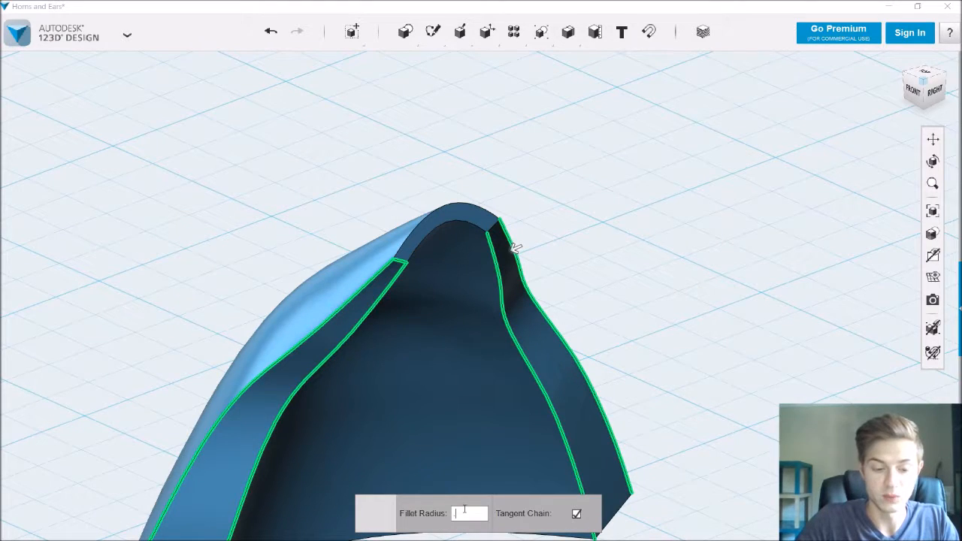
text(0.1)
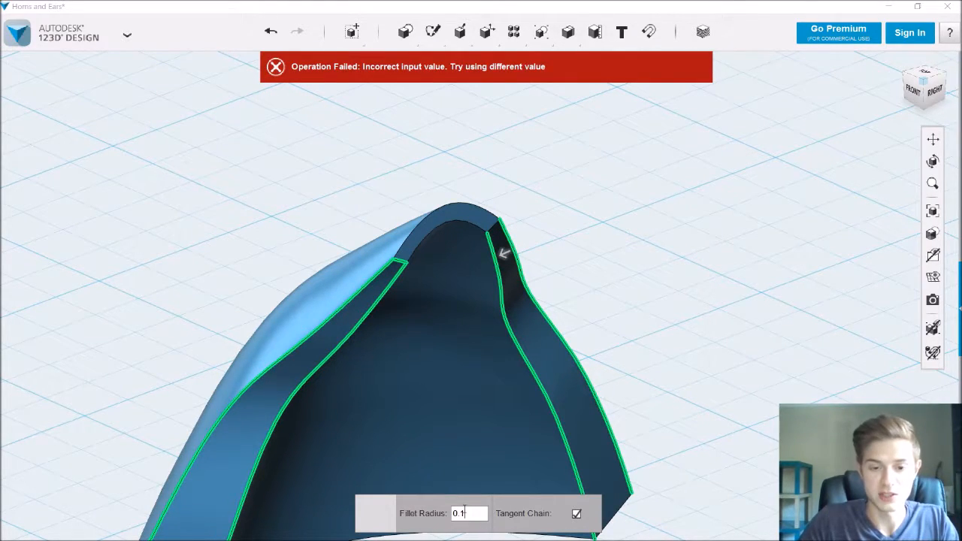
Step: Try fillet radii of 0.05 and 0.04 on the selected side rim edges
key(BackSpace)
key(BackSpace)
text(.05)
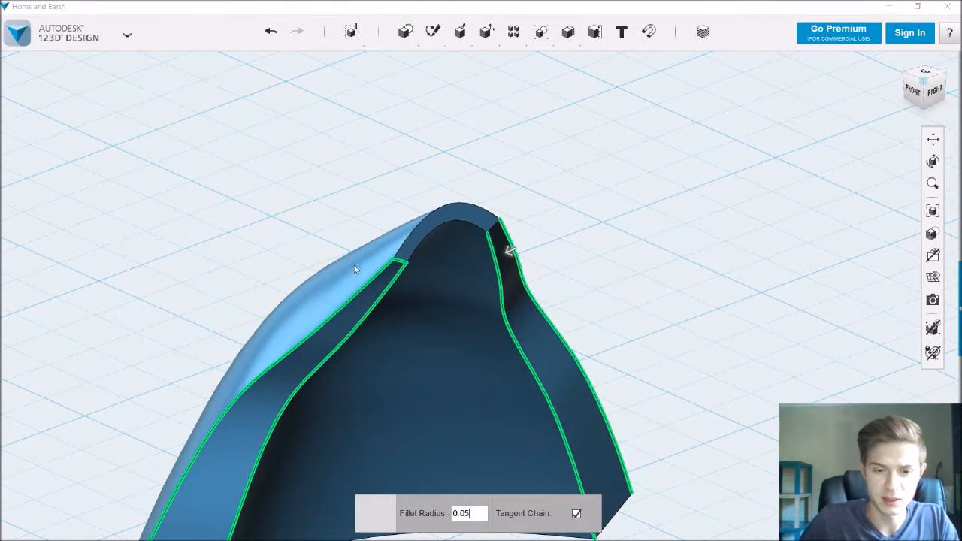
scroll(389, 285, up, 5)
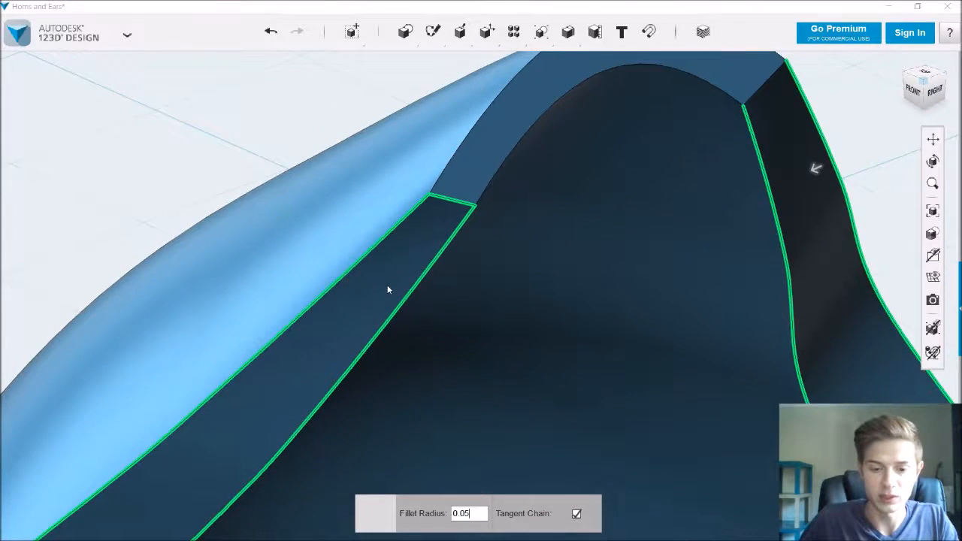
scroll(388, 289, down, 1)
key(BackSpace)
key(BackSpace)
key(BackSpace)
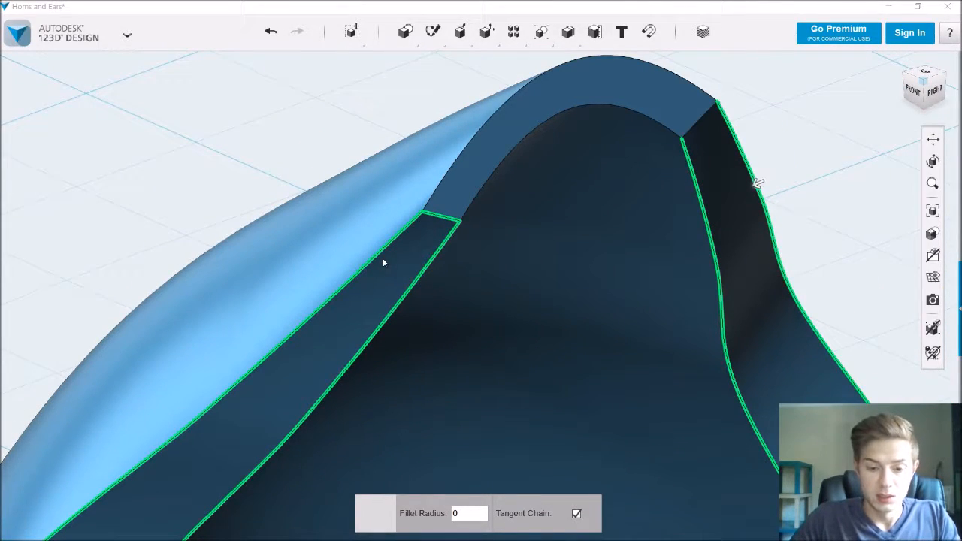
text(.0)
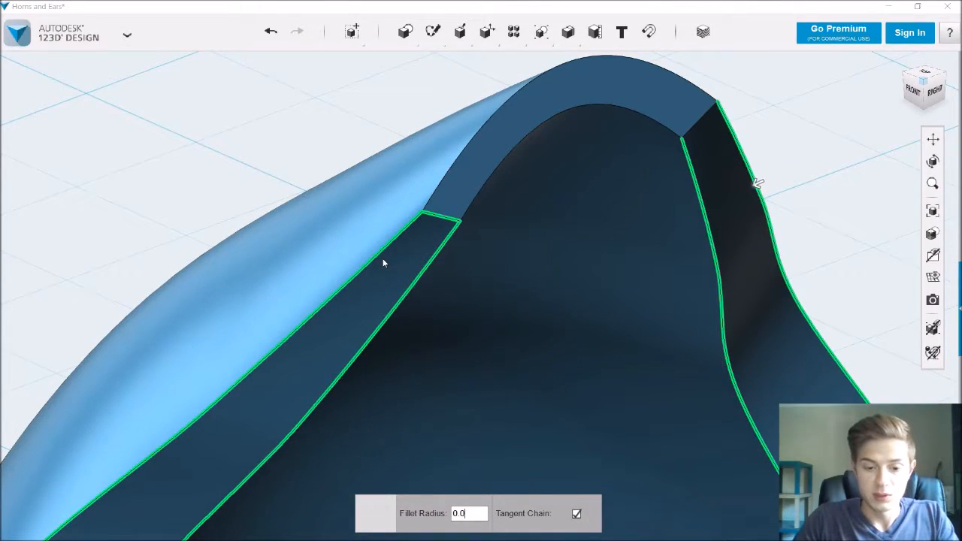
text(4)
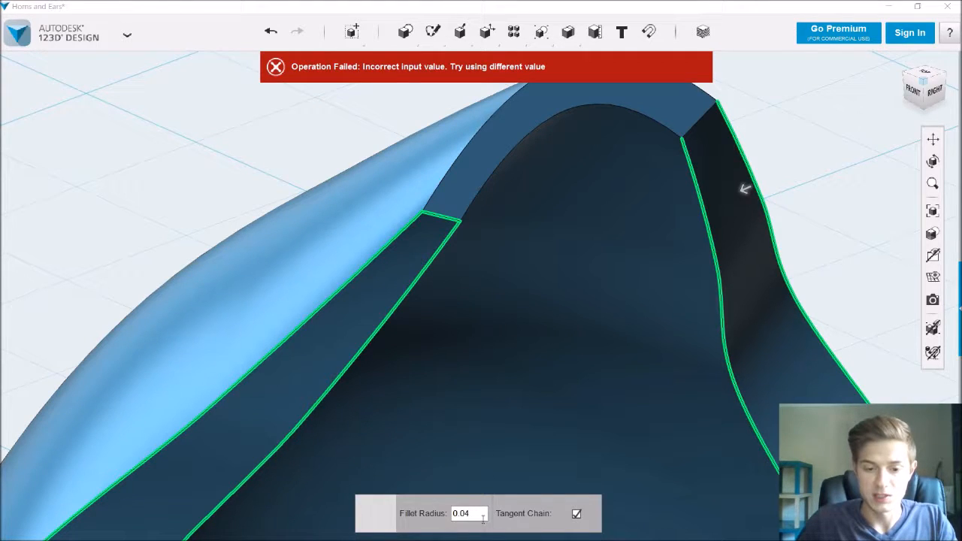
key(Return)
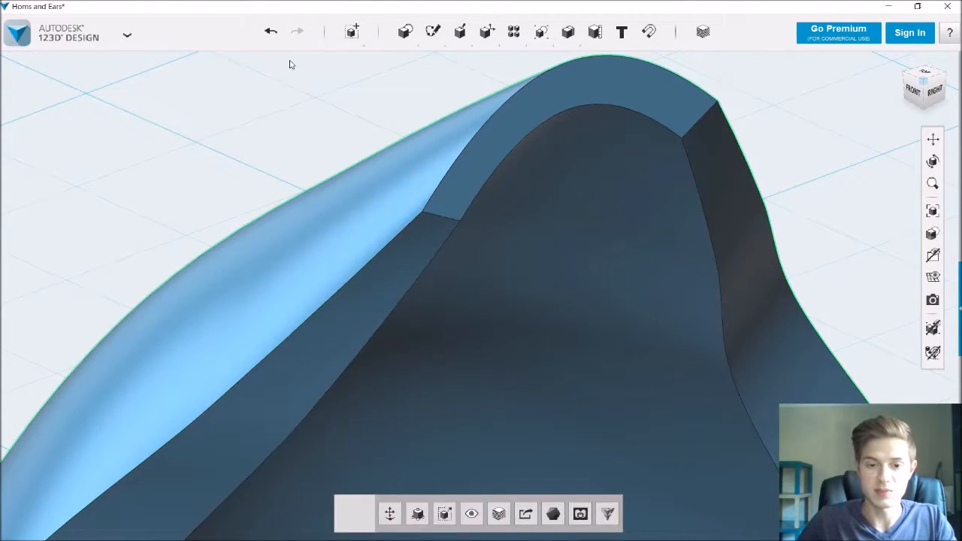
click(292, 67)
Step: Fillet the inner and outer edges of both side rims with a radius of 0.01
mouse_move(486, 31)
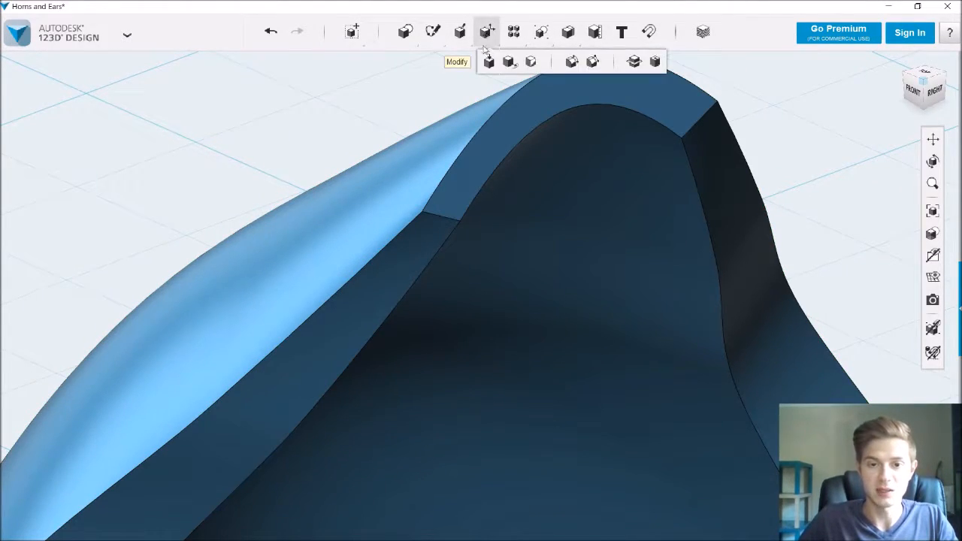
click(571, 61)
click(410, 225)
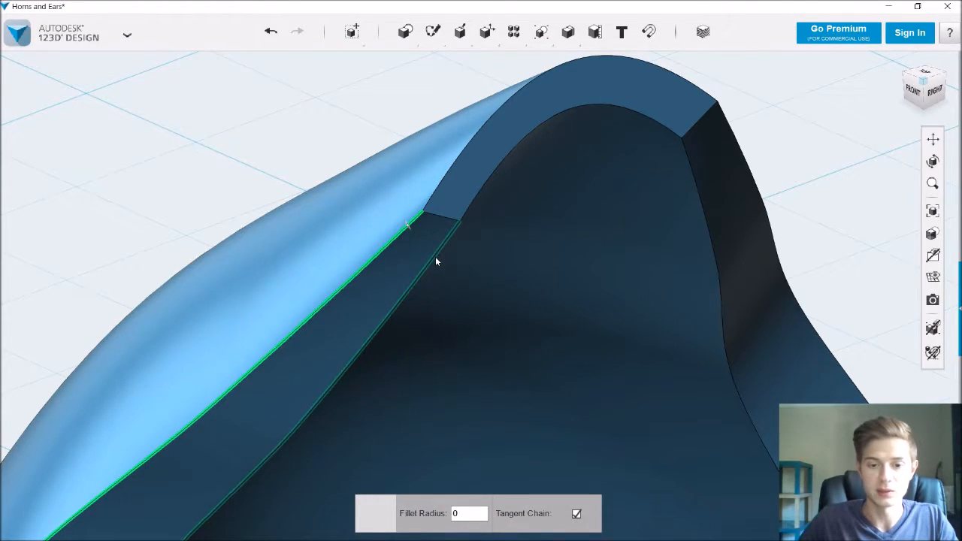
click(694, 193)
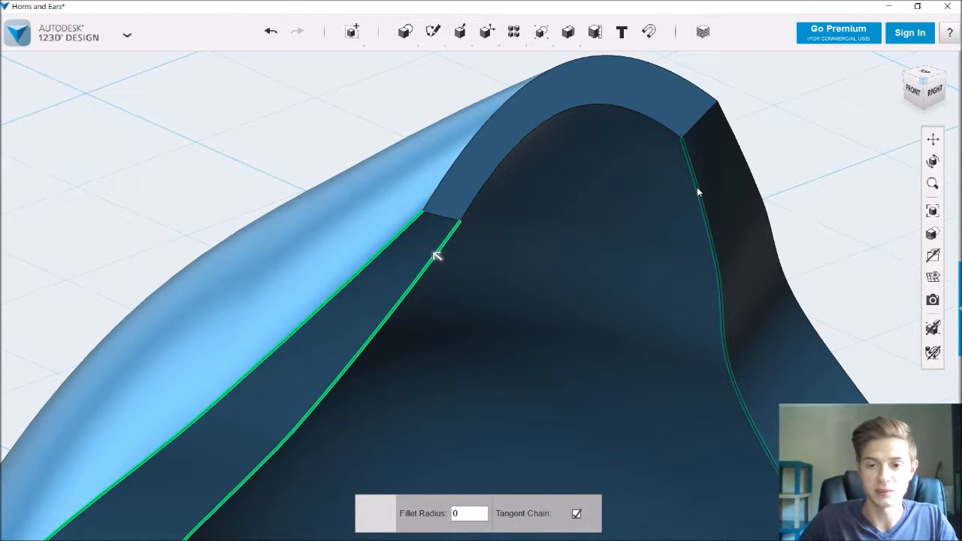
click(733, 143)
key(BackSpace)
text(0.01)
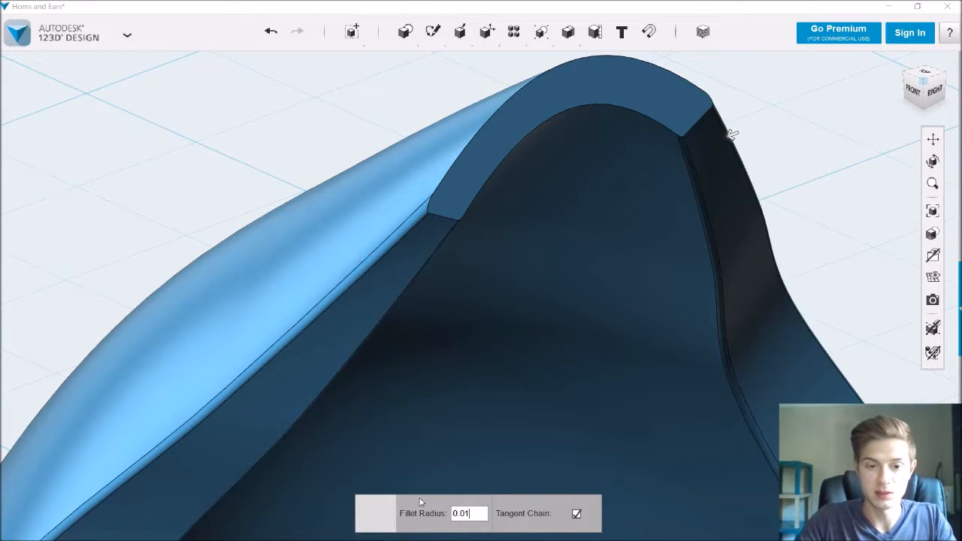
Step: Try a fillet radius of 0.05 on the four side rim edges
key(BackSpace)
key(BackSpace)
key(BackSpace)
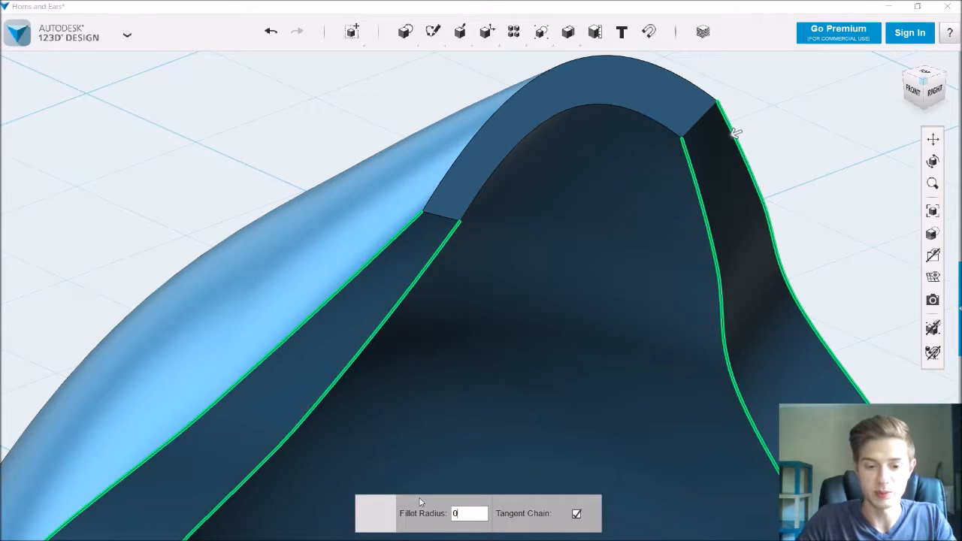
text(.05)
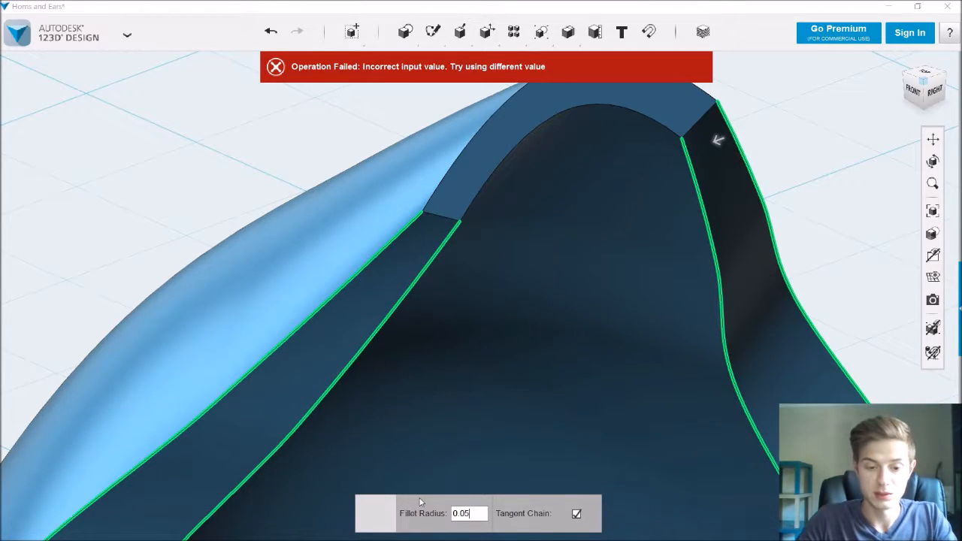
Step: Set the side rim fillet radius to 0.025 and apply it
key(BackSpace)
key(BackSpace)
key(BackSpace)
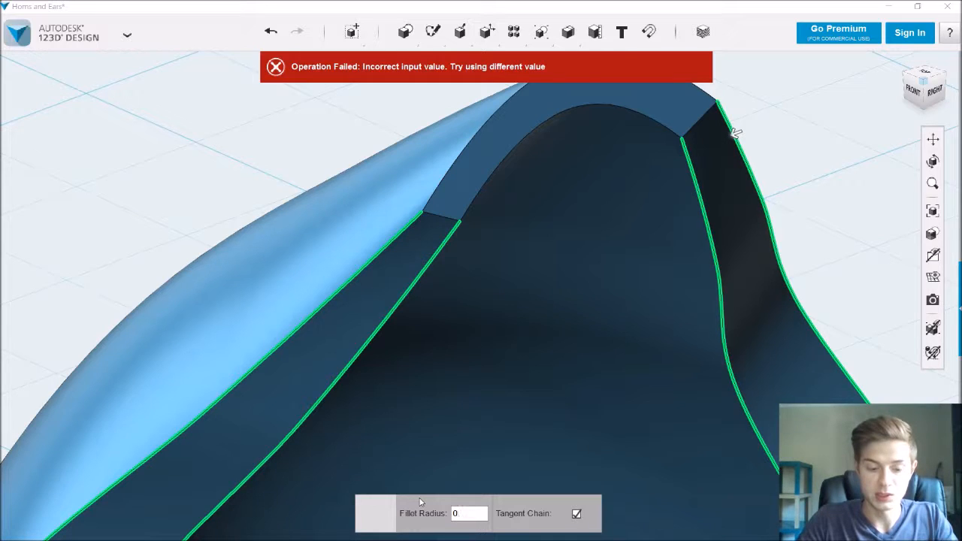
text(.02)
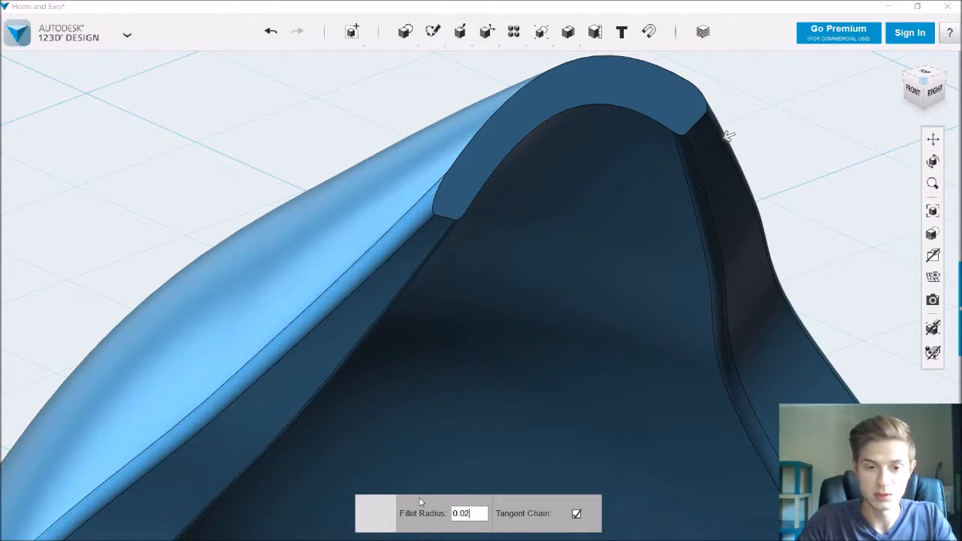
text(5)
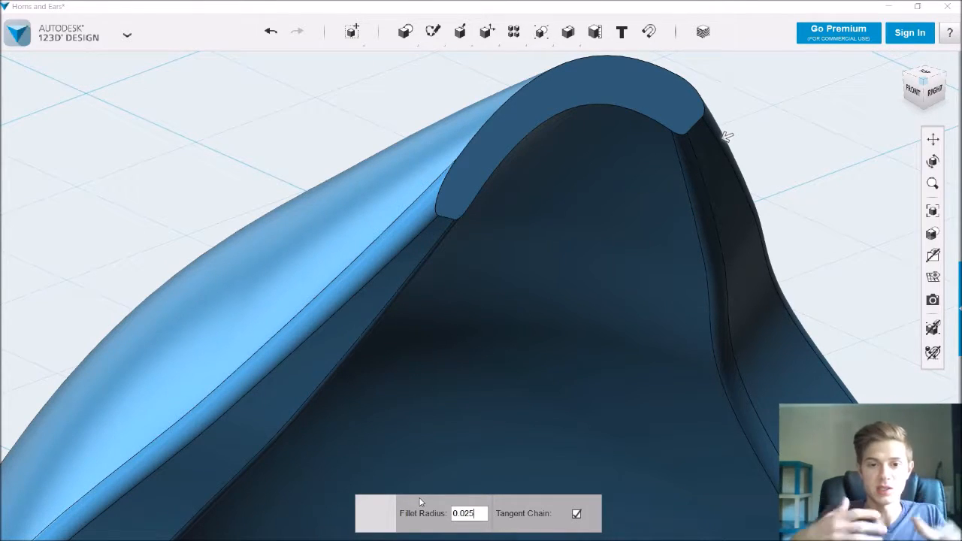
click(806, 132)
Step: Fillet all edges around the arched end face at the solid's tip with a radius of 0.02
scroll(805, 126, down, 2)
mouse_move(463, 24)
click(510, 61)
click(627, 135)
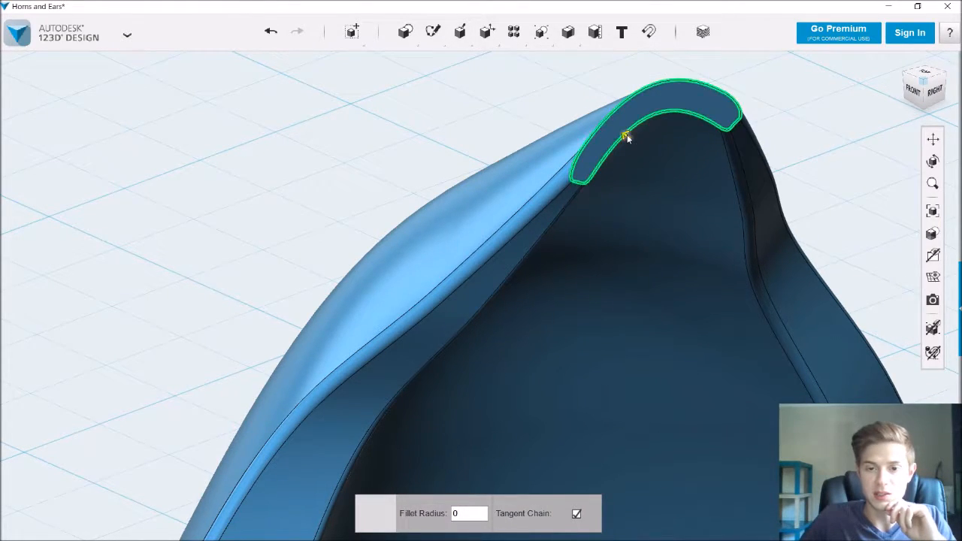
click(465, 520)
key(BackSpace)
text(0.01)
key(BackSpace)
key(BackSpace)
key(BackSpace)
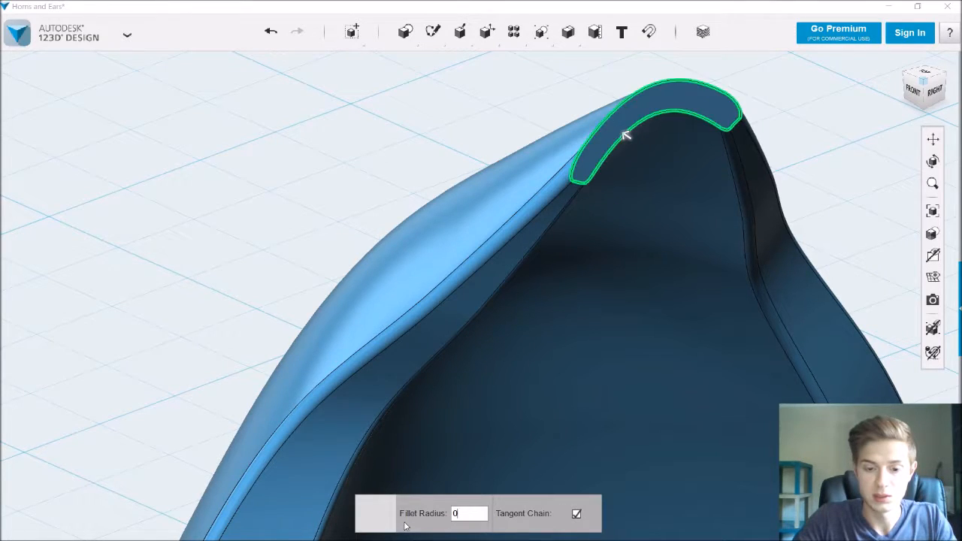
text(.02)
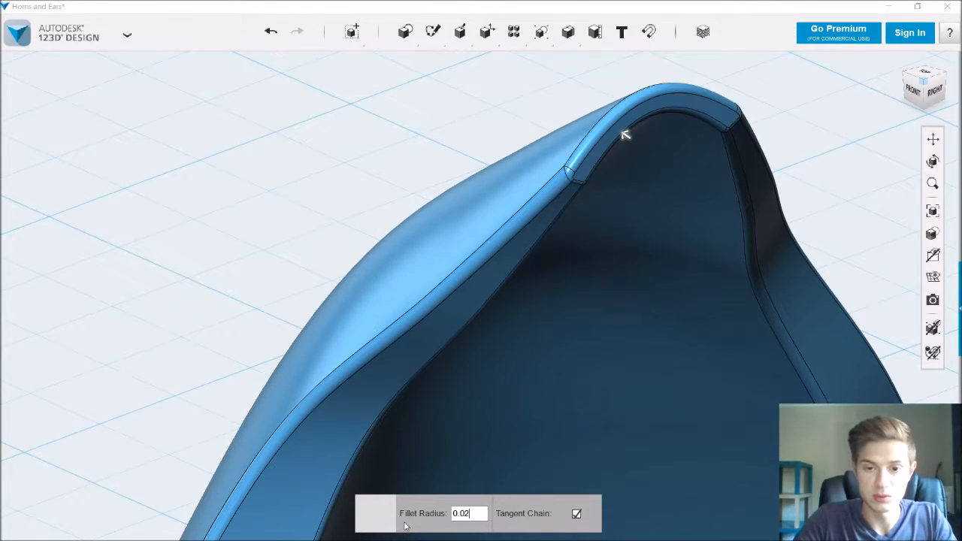
Step: Set the tip's fillet radius to 0.03 and apply it
key(BackSpace)
key(BackSpace)
key(BackSpace)
text(.03)
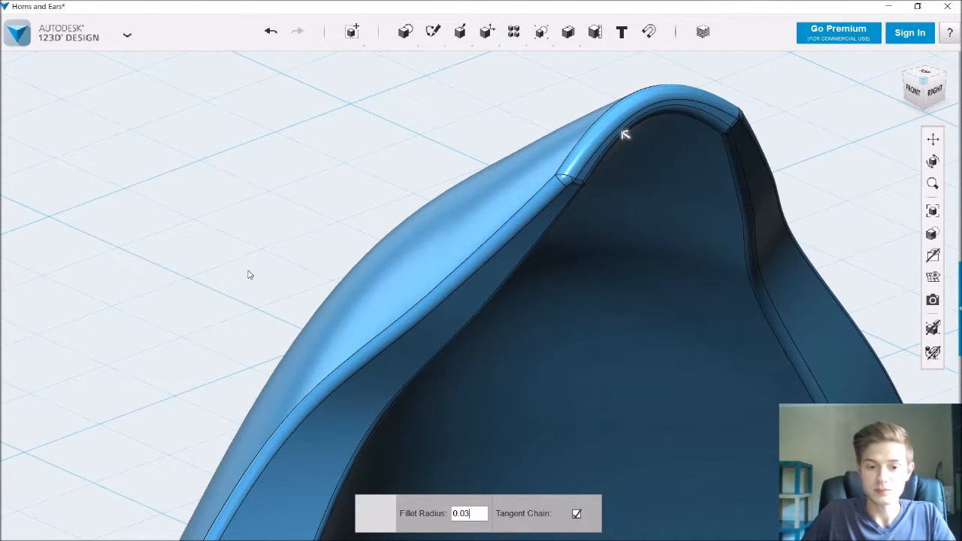
key(Return)
Step: Sketch a straight polyline about 3 grid units long beside the ear, perpendicular to its width
scroll(248, 273, down, 2)
scroll(230, 198, down, 5)
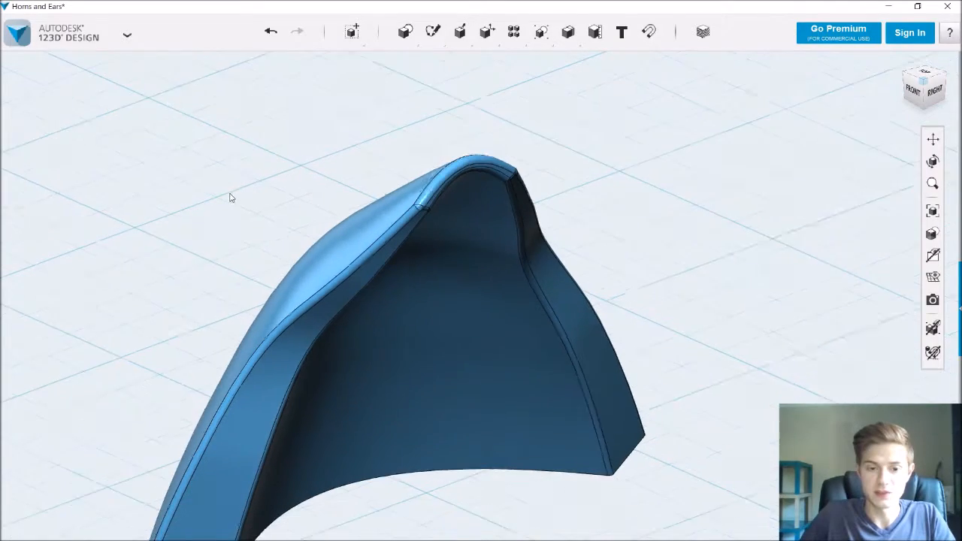
mouse_move(362, 386)
right_down()
mouse_move(339, 369)
mouse_move(374, 381)
right_up()
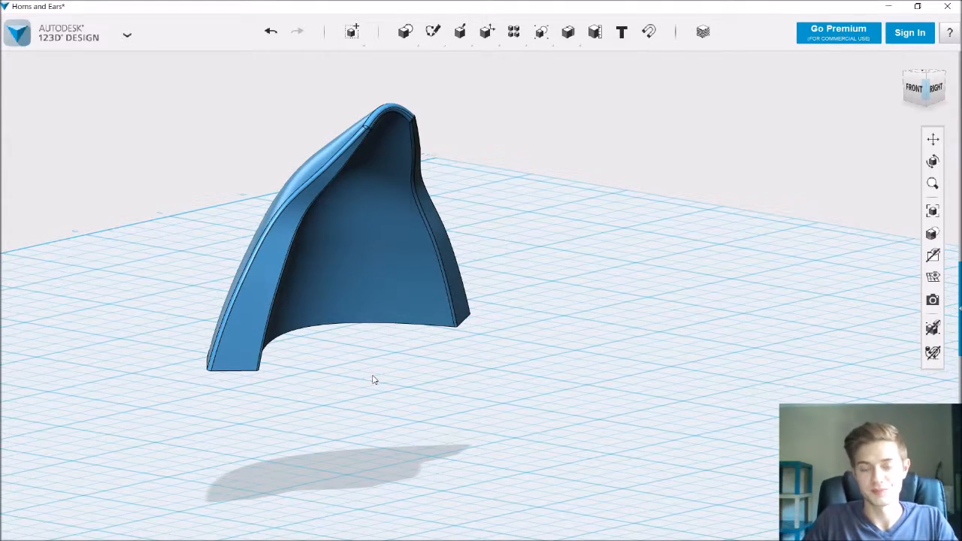
scroll(486, 342, down, 2)
right_drag(488, 337, 442, 398)
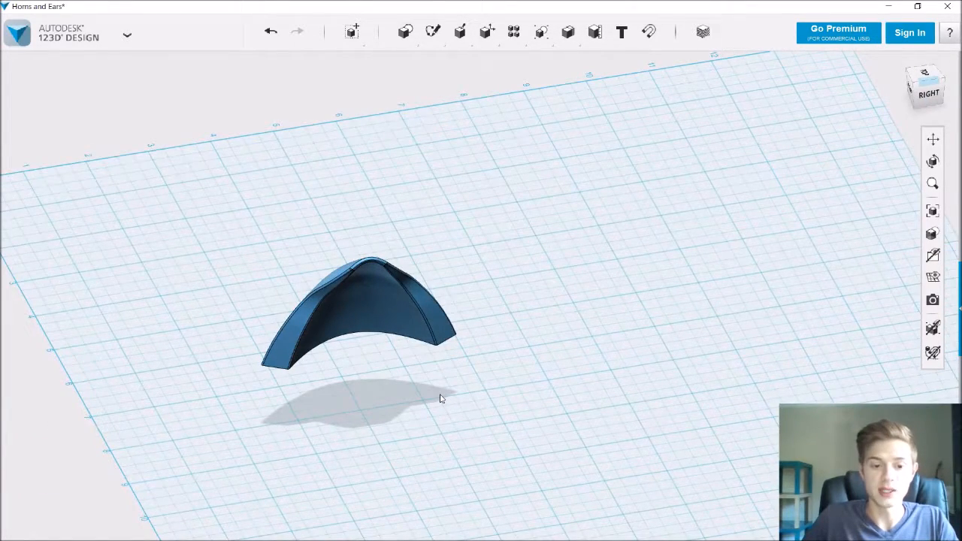
mouse_move(489, 36)
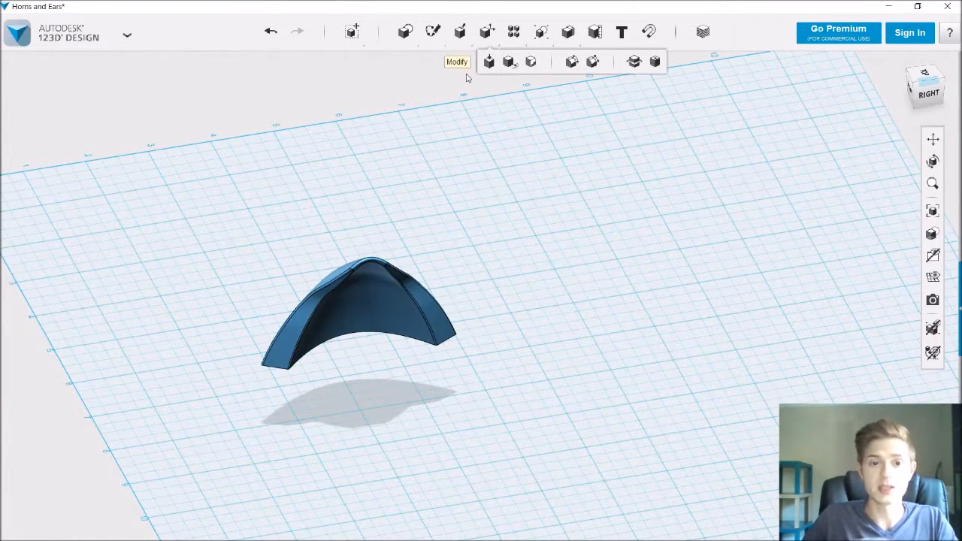
mouse_move(432, 32)
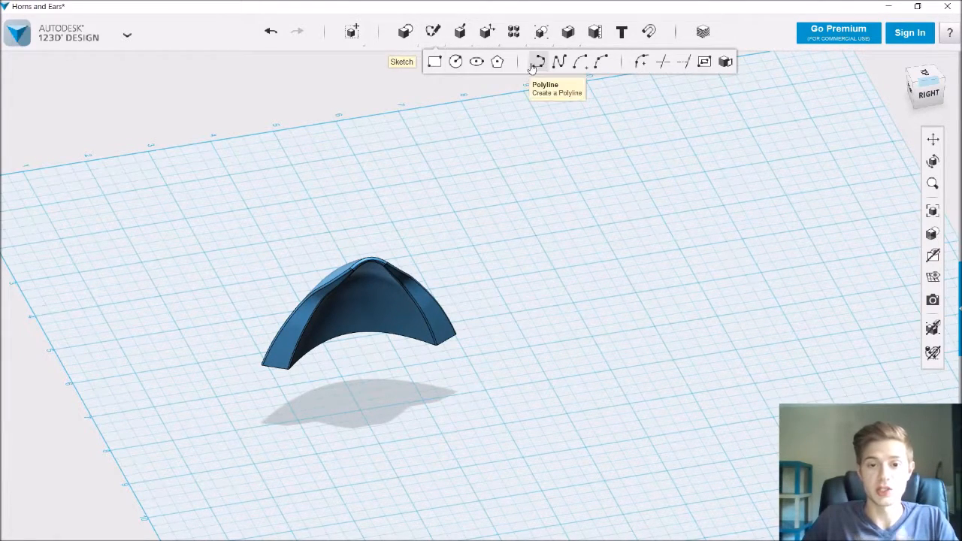
click(538, 61)
click(517, 337)
click(494, 281)
click(547, 380)
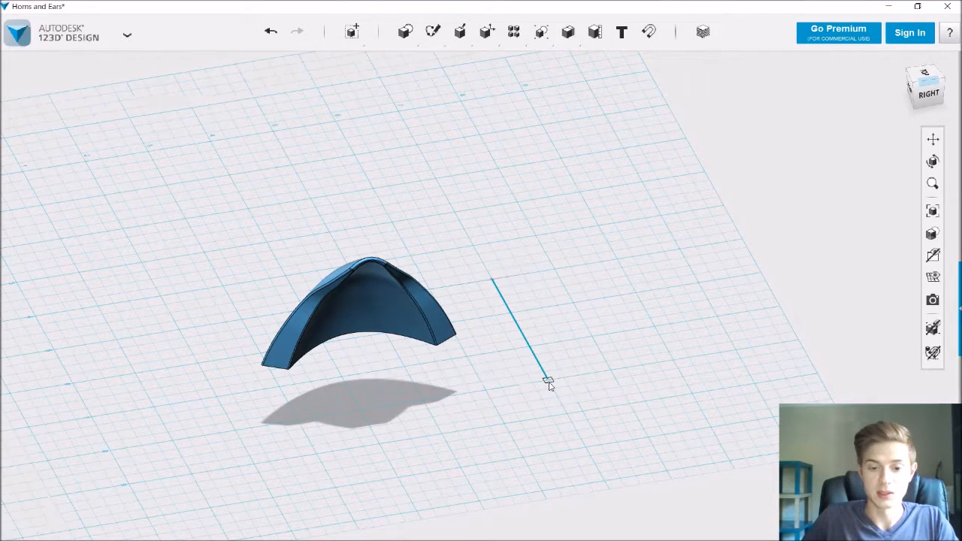
key(Escape)
right_drag(580, 370, 593, 325)
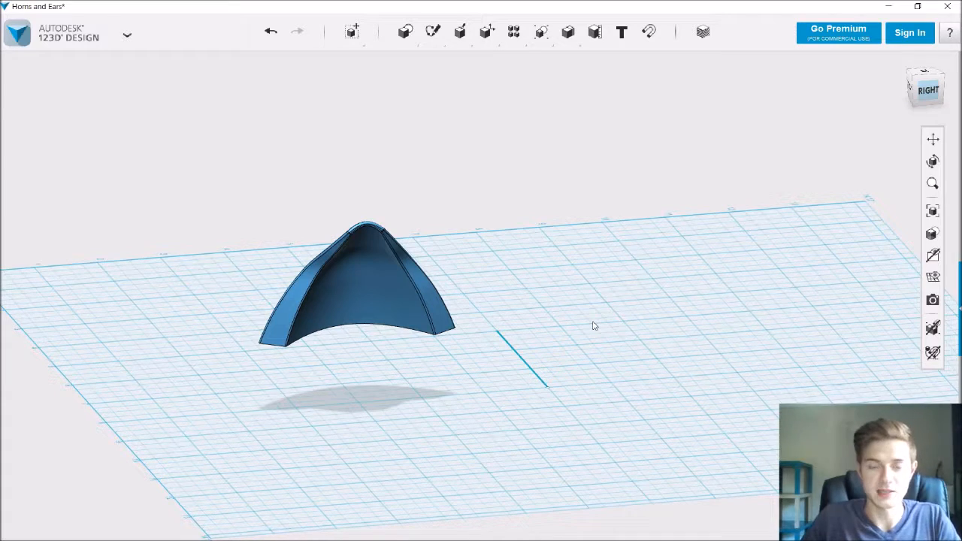
mouse_move(512, 43)
click(581, 64)
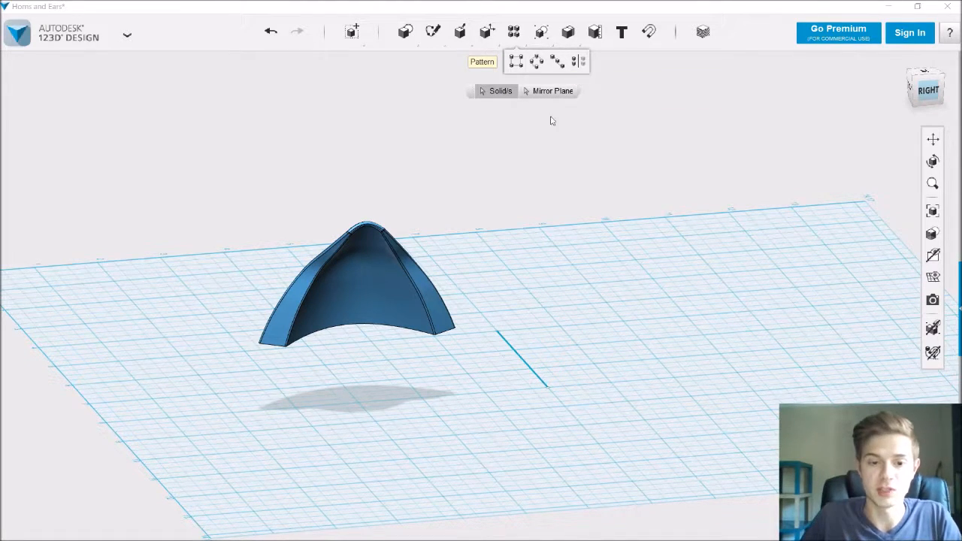
click(370, 269)
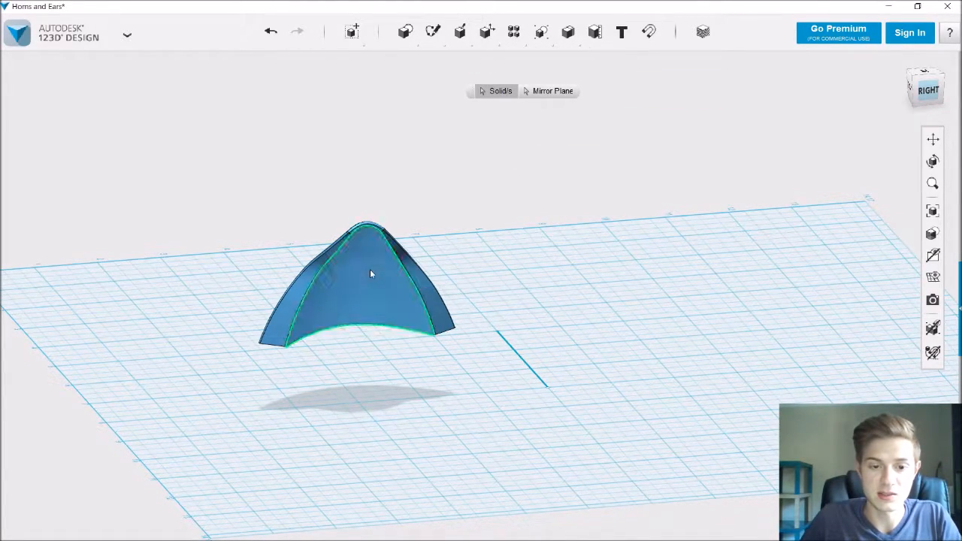
click(488, 204)
click(489, 157)
Step: Mirror the whole ear solid across the sketched line to create a second ear
mouse_move(489, 36)
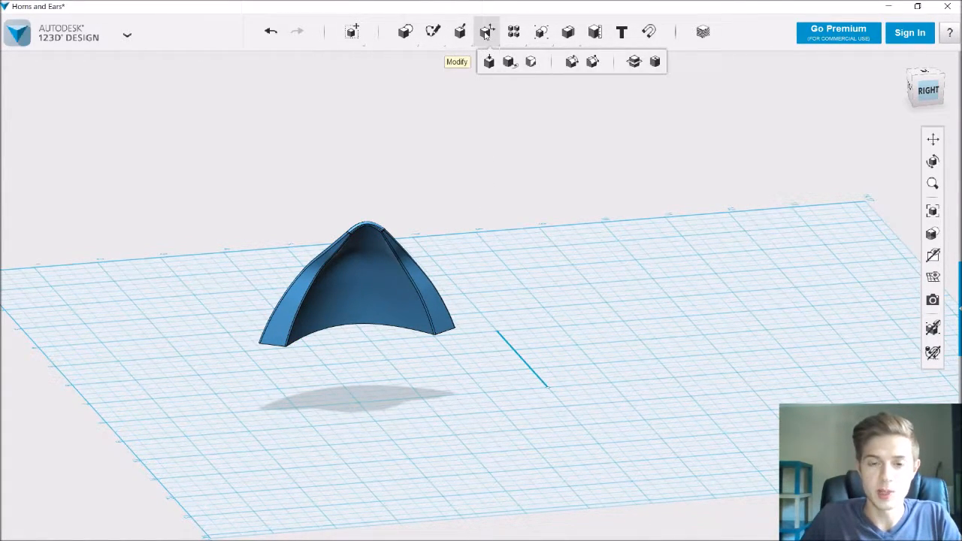
click(571, 60)
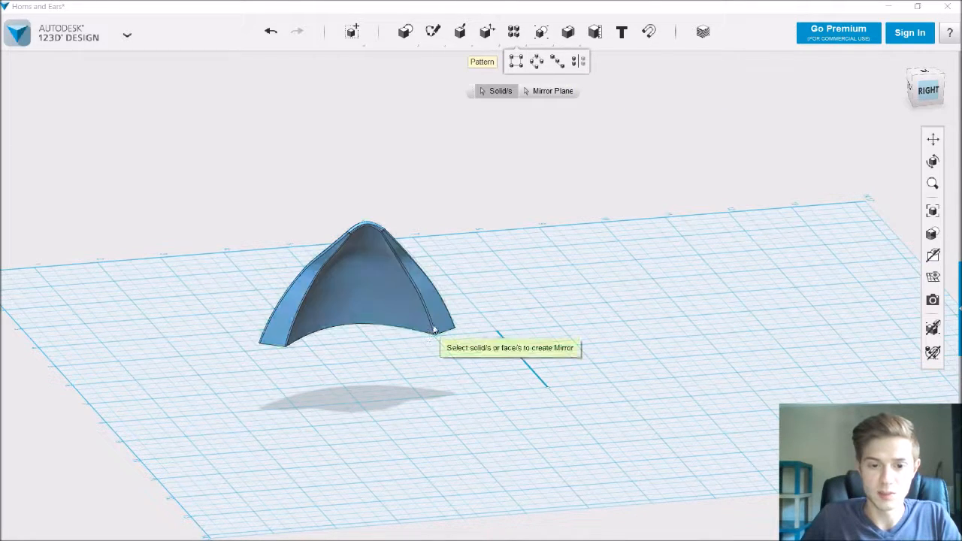
drag(466, 357, 188, 182)
click(555, 94)
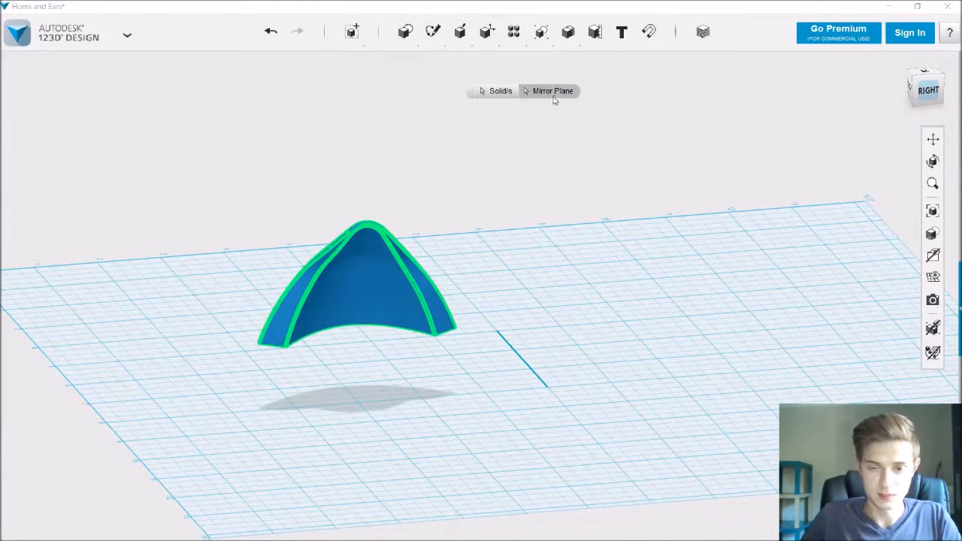
click(524, 364)
right_drag(627, 433, 610, 409)
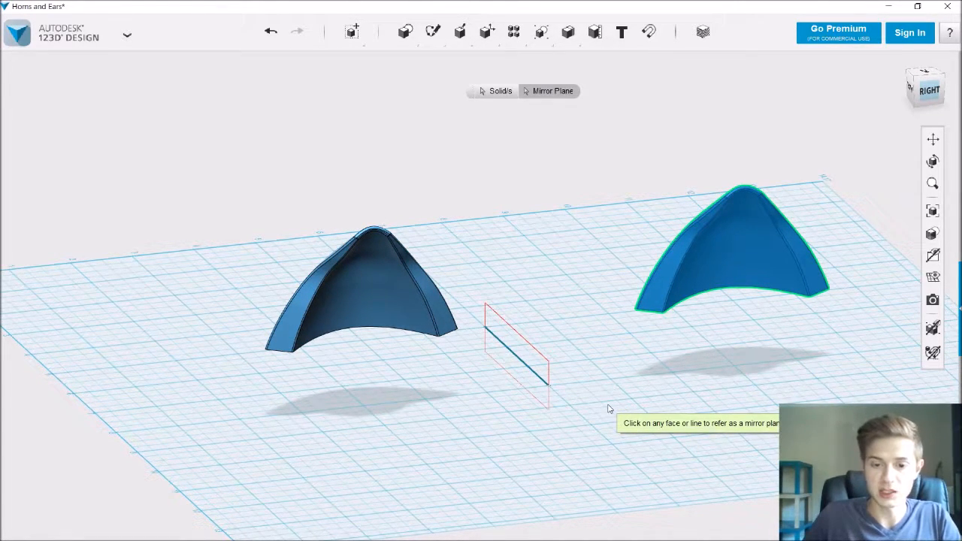
click(611, 343)
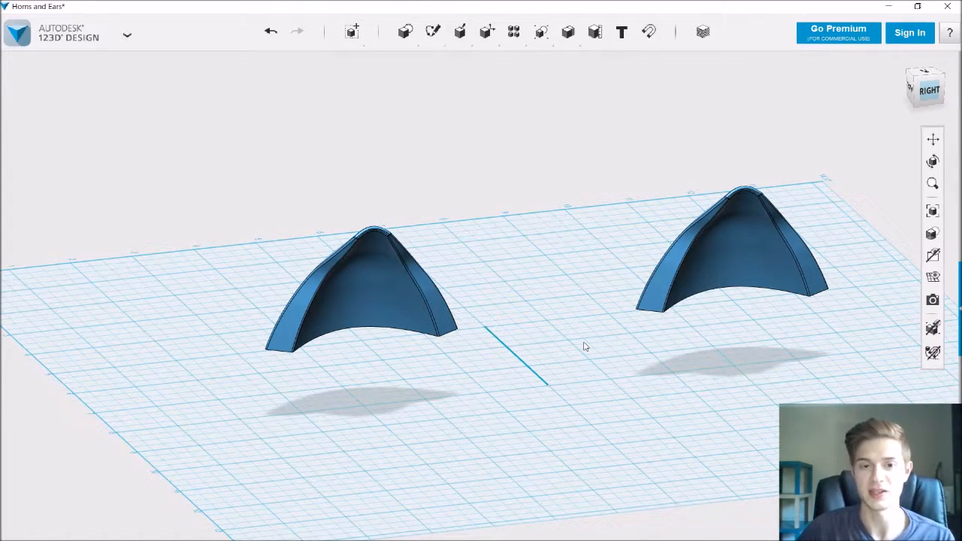
Step: Sketch a circle about 2 in in diameter on the grid in front of the first ear, centred on its middle
right_drag(585, 303, 570, 320)
scroll(570, 320, down, 3)
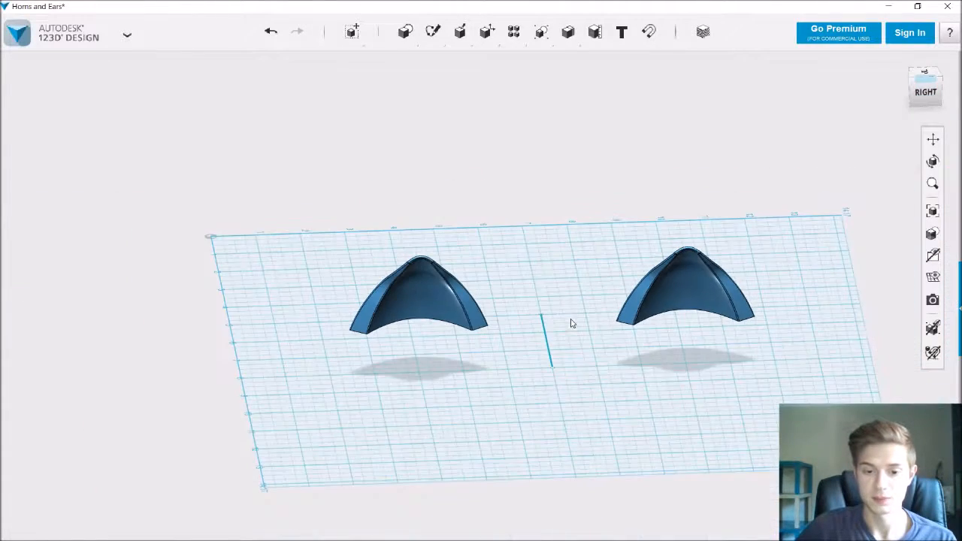
click(929, 78)
mouse_move(432, 31)
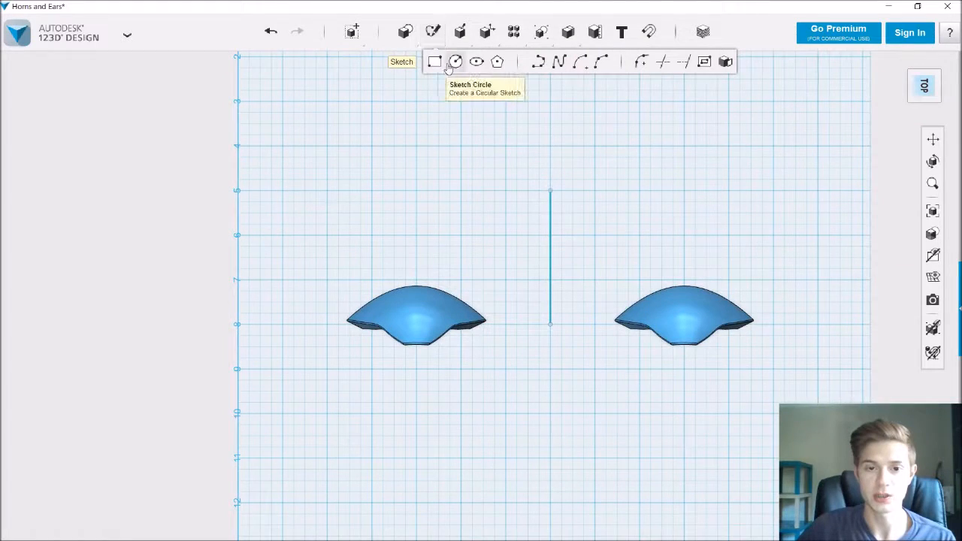
click(454, 62)
click(419, 461)
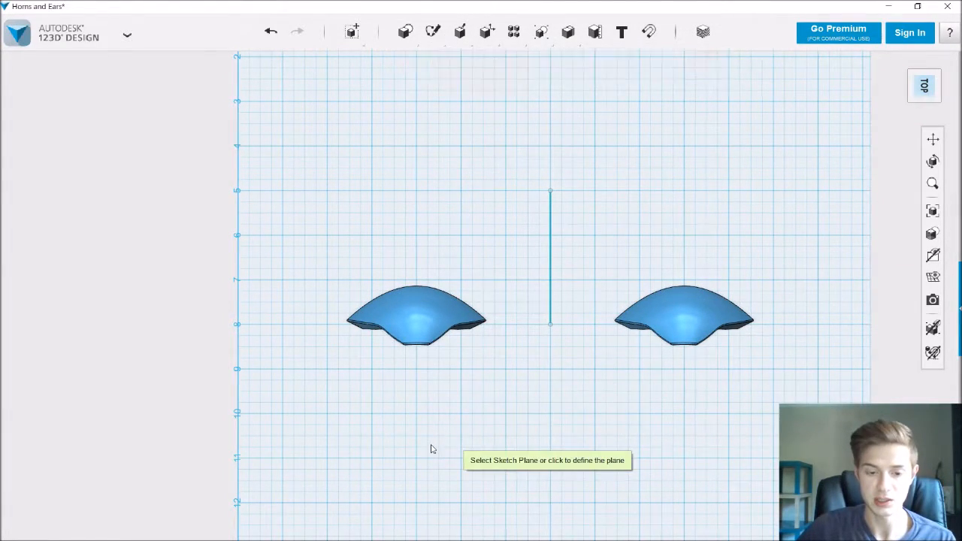
click(416, 458)
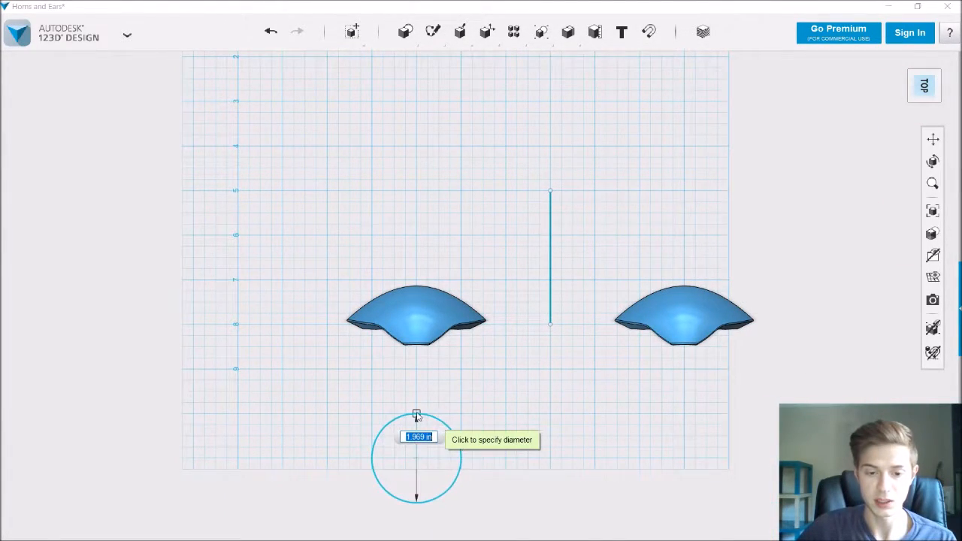
click(416, 415)
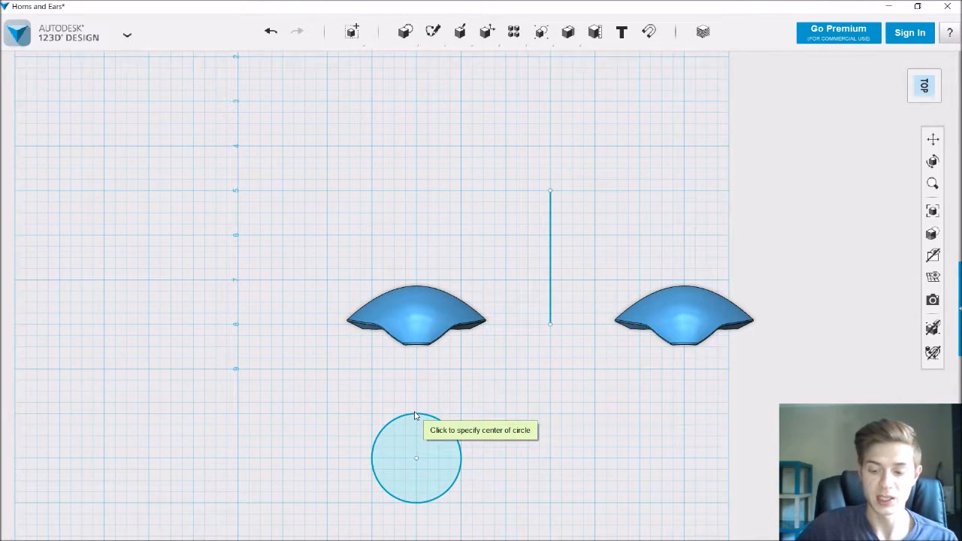
key(Escape)
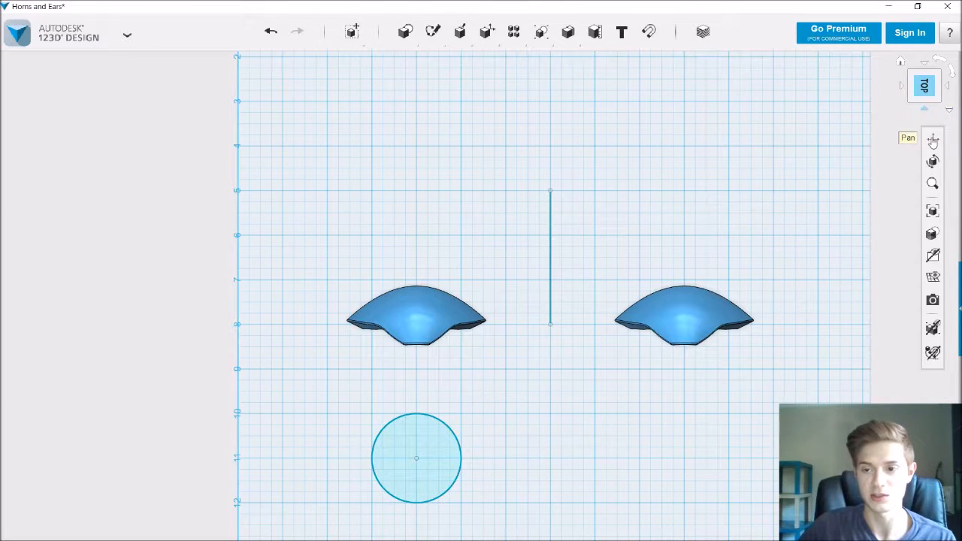
Step: Hide both ear solids so only the mirror line and the circle sketch are displayed
middle_drag(638, 408, 634, 299)
right_drag(631, 363, 534, 391)
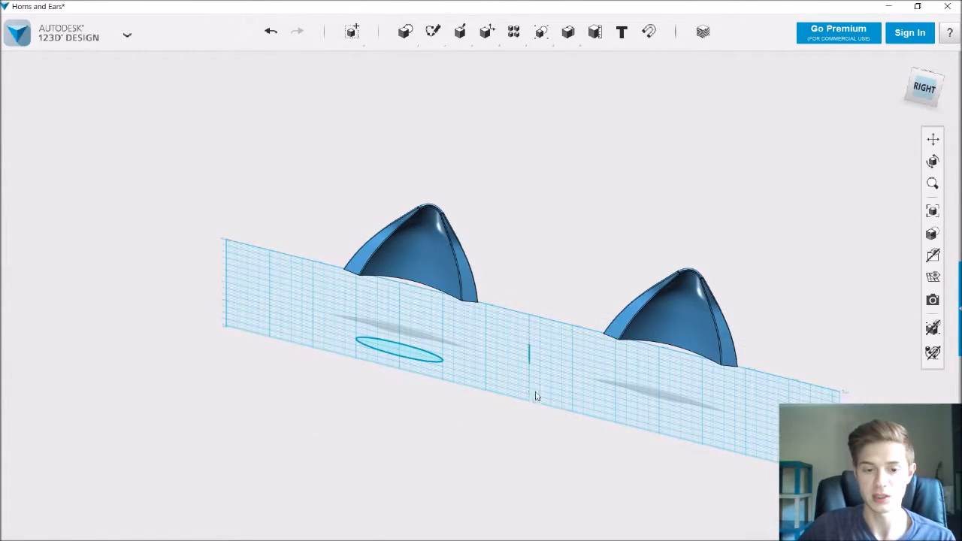
right_drag(361, 400, 381, 408)
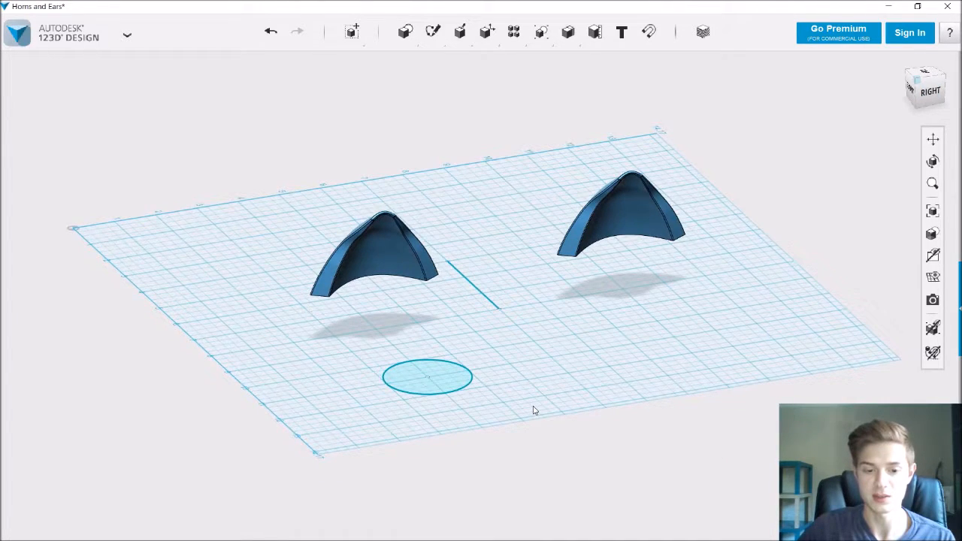
click(605, 215)
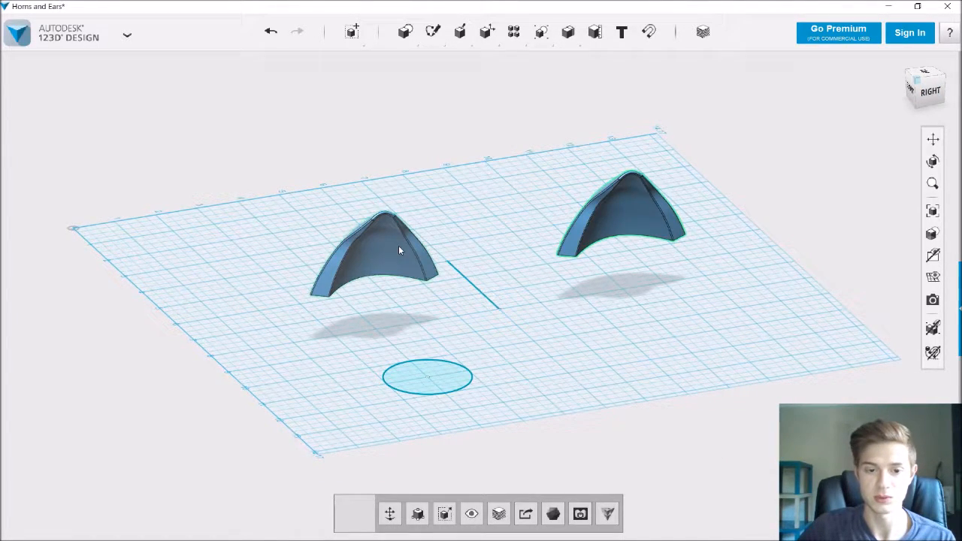
shift+click(399, 250)
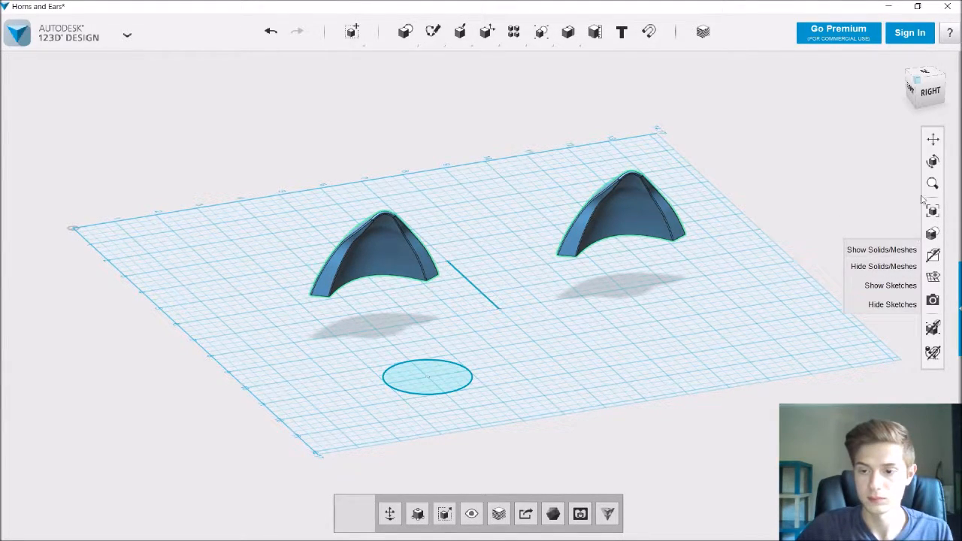
click(472, 513)
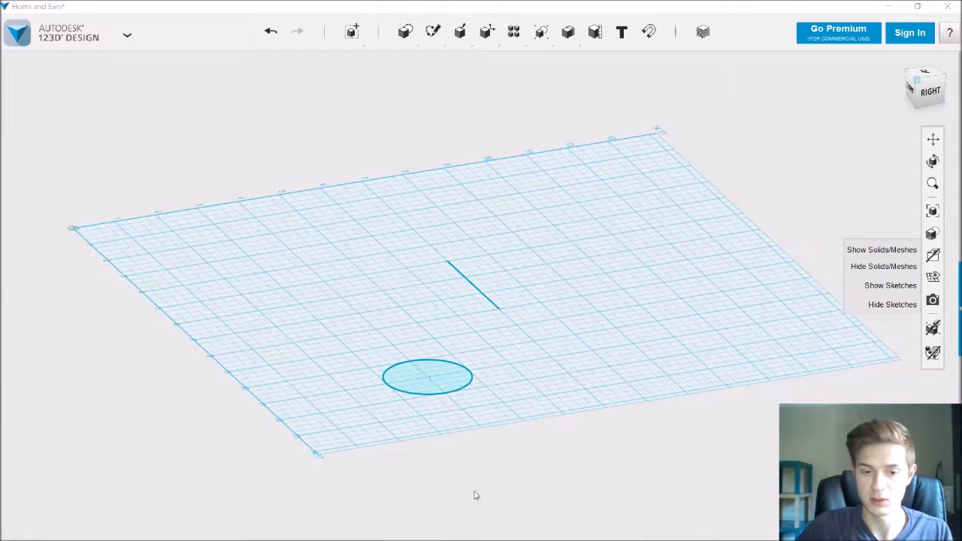
Step: Duplicate the circle, raise the copy straight above the original, and tilt it
right_drag(517, 381, 527, 385)
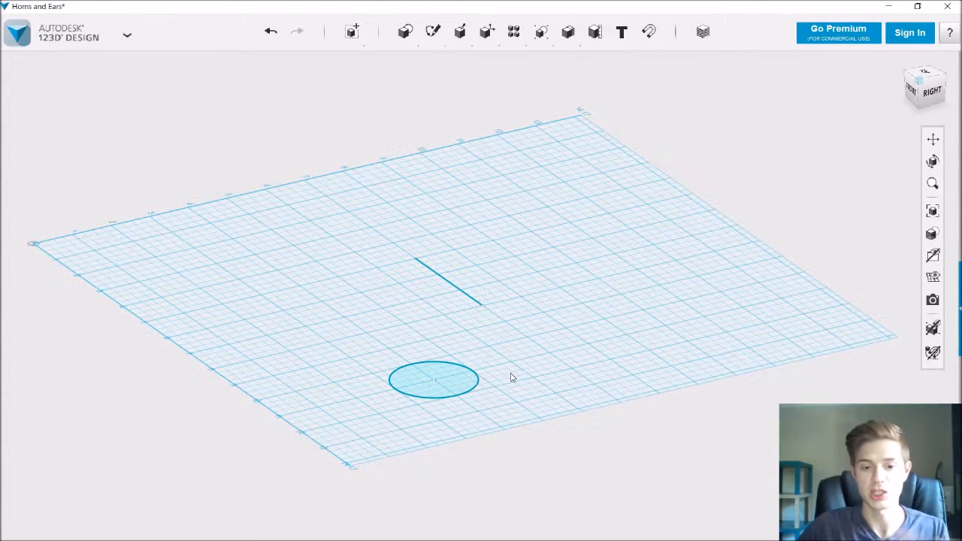
click(452, 381)
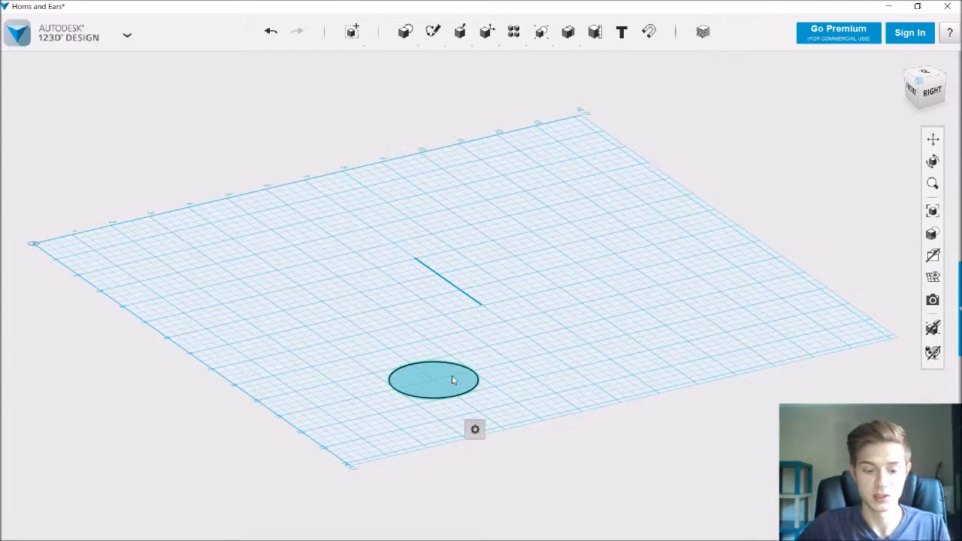
key(ctrl+t)
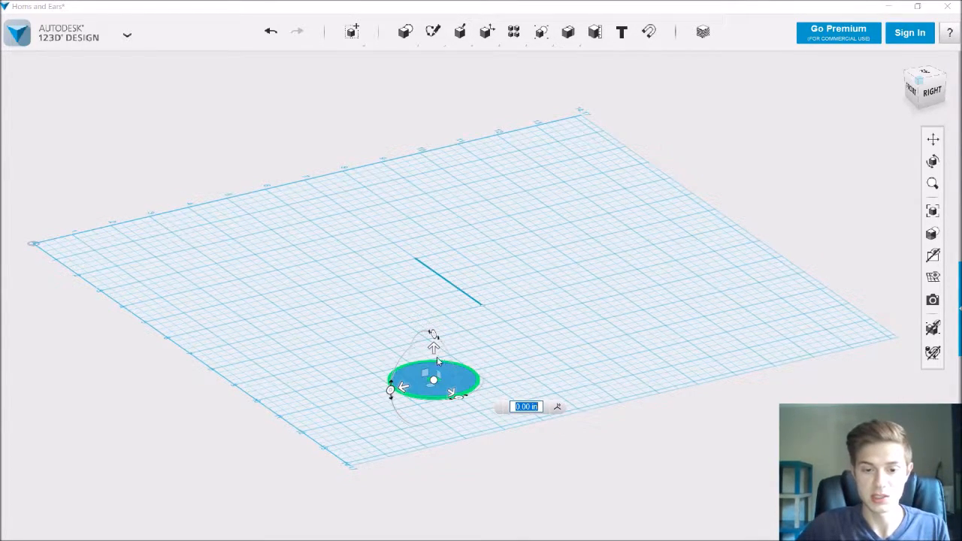
drag(433, 347, 434, 316)
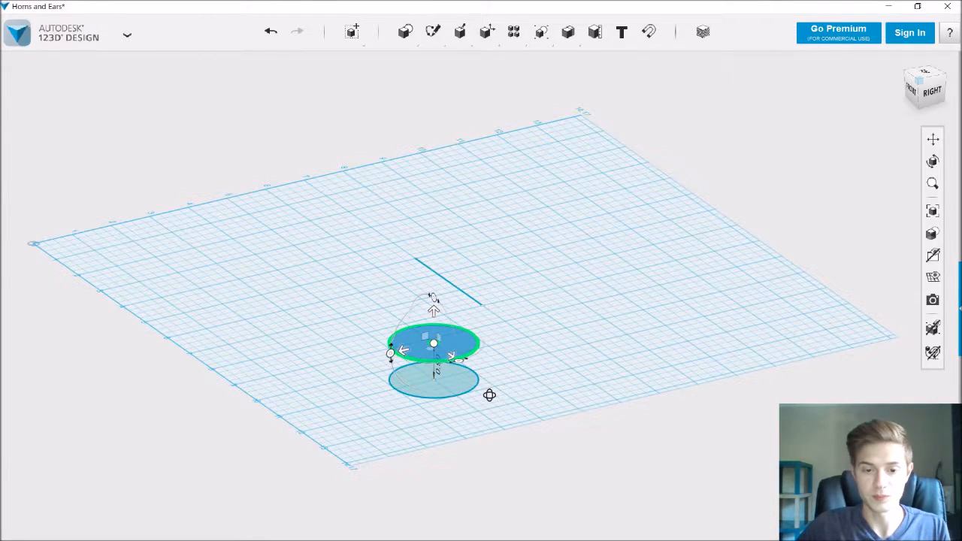
right_drag(490, 393, 412, 372)
drag(406, 361, 411, 342)
drag(460, 301, 467, 306)
click(546, 314)
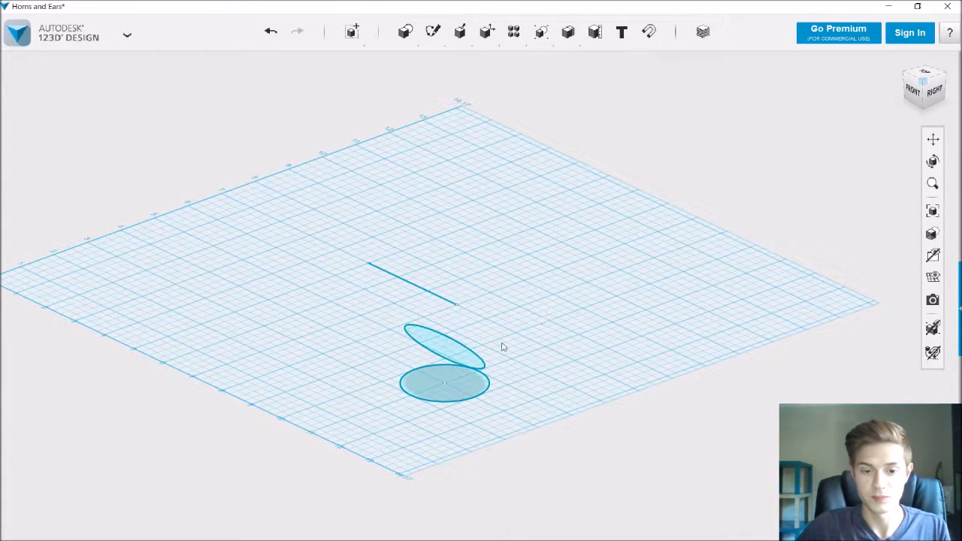
Step: Scale the tilted second circle uniformly by a factor of about 0.8
click(465, 363)
mouse_move(352, 32)
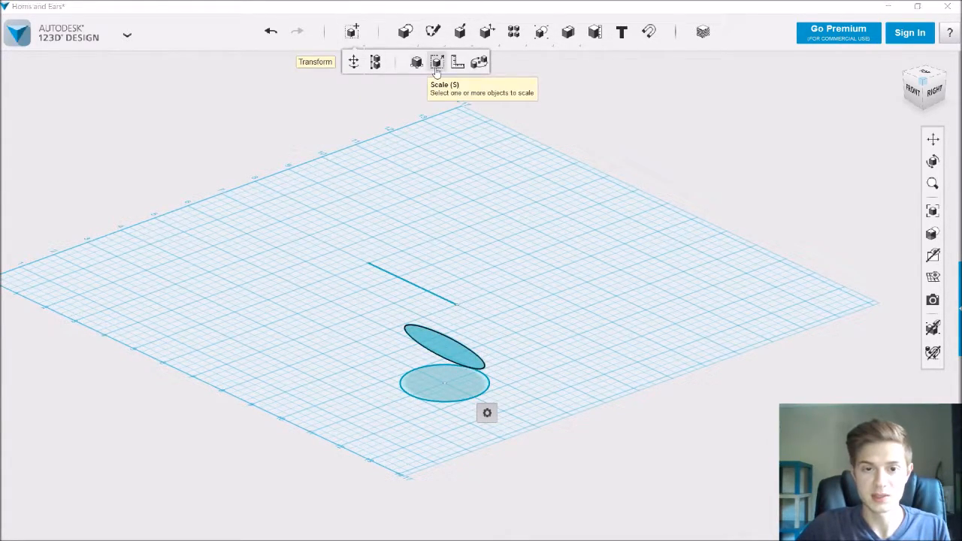
click(437, 63)
drag(459, 345, 427, 346)
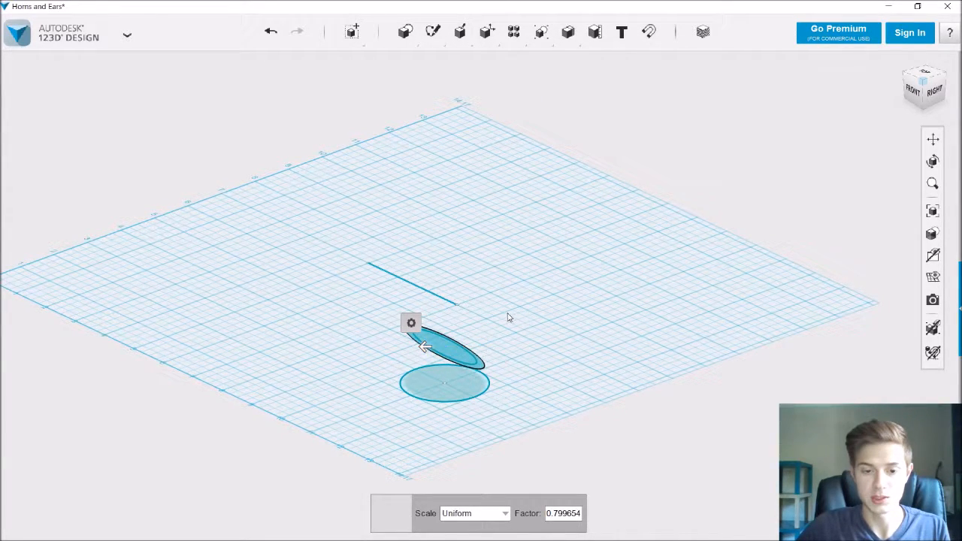
click(511, 319)
Step: Duplicate the second circle above itself and scale the copy down slightly to form the third horn profile
click(455, 358)
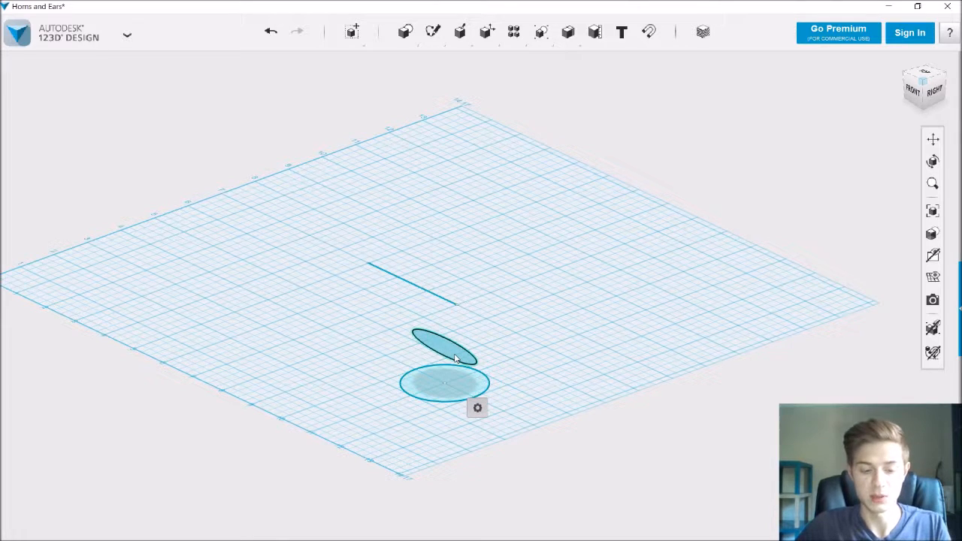
key(ctrl+c)
key(ctrl+v)
drag(462, 318, 472, 299)
right_drag(511, 324, 444, 324)
mouse_move(352, 32)
click(439, 63)
drag(442, 308, 434, 308)
Step: Tilt the third circle more steeply than the one below it
right_drag(487, 357, 486, 321)
click(354, 62)
drag(382, 279, 386, 273)
right_drag(511, 320, 485, 346)
Step: Duplicate the third circle further up and sideways along the horn's curve, and shrink the copy as the fourth profile
click(439, 313)
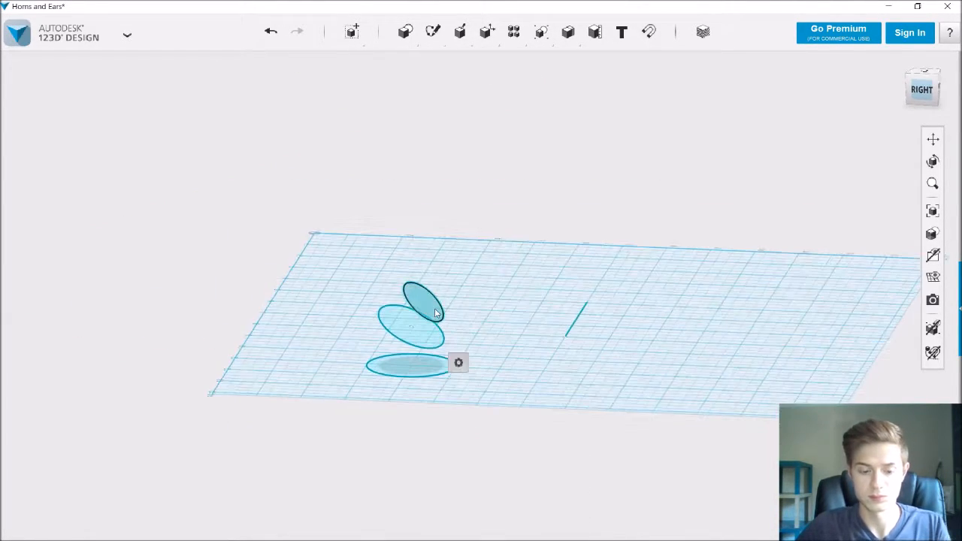
key(ctrl+c)
key(ctrl+v)
drag(447, 280, 468, 257)
click(437, 62)
drag(409, 246, 424, 281)
Step: Duplicate the fourth circle further up the curve, turn it closer to horizontal, and scale it down as the fifth profile
click(447, 280)
key(ctrl+c)
key(ctrl+v)
drag(462, 254, 478, 230)
drag(424, 223, 413, 242)
click(438, 63)
drag(474, 254, 468, 252)
right_drag(481, 252, 496, 233)
click(469, 250)
click(354, 63)
key(ctrl+z)
Step: Duplicate the fifth circle above it with a slight opposite tilt and scale the copy uniformly by about 0.71
click(474, 256)
drag(473, 220, 476, 200)
key(ctrl+c)
key(ctrl+v)
drag(423, 217, 446, 231)
click(438, 62)
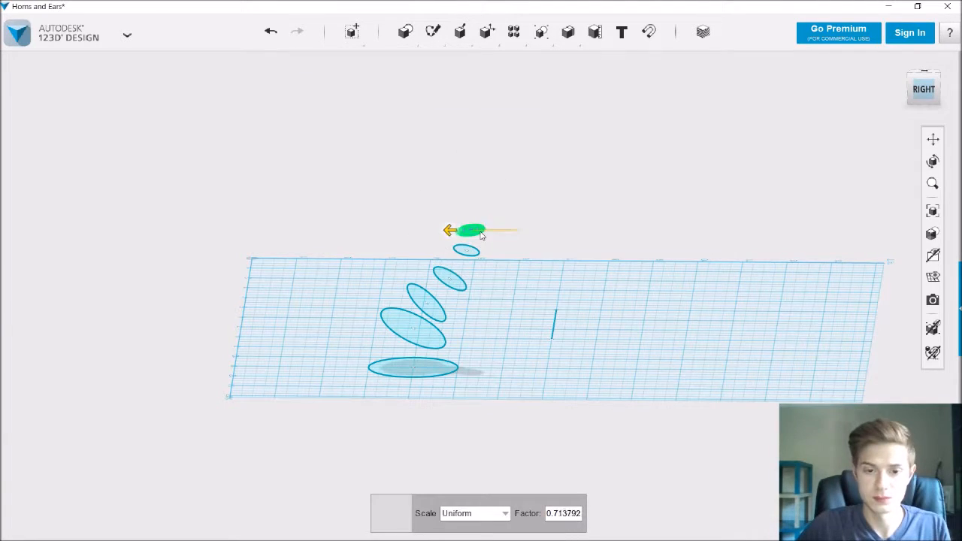
click(481, 241)
Step: Duplicate the sixth circle above it as the smallest tip profile, tilted further back towards the horn's base side
scroll(475, 227, up, 3)
scroll(476, 234, up, 3)
click(473, 238)
key(ctrl+c)
key(ctrl+v)
mouse_move(356, 43)
drag(410, 189, 462, 187)
click(438, 62)
click(522, 203)
scroll(522, 203, down, 2)
mouse_move(535, 305)
right_down()
mouse_move(557, 294)
mouse_move(564, 303)
mouse_move(534, 303)
right_up()
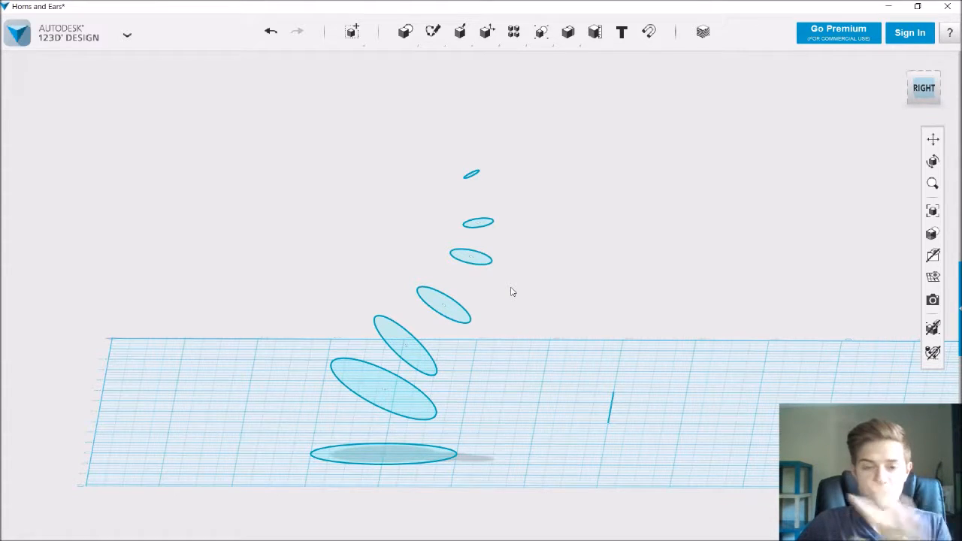
Step: Loft all seven circles in order from the base to the tip into a solid curved horn
right_drag(511, 337, 510, 413)
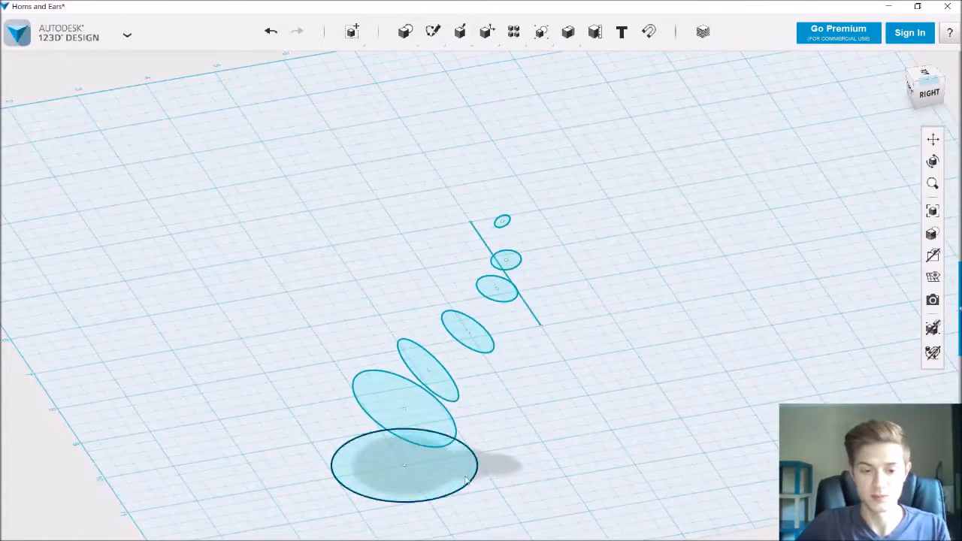
click(422, 497)
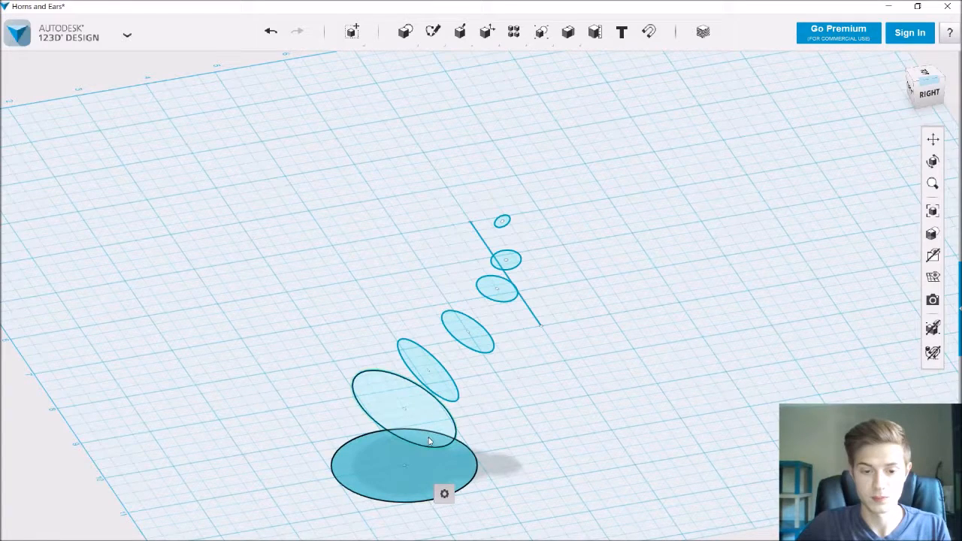
shift+click(430, 442)
shift+click(396, 372)
shift+click(487, 348)
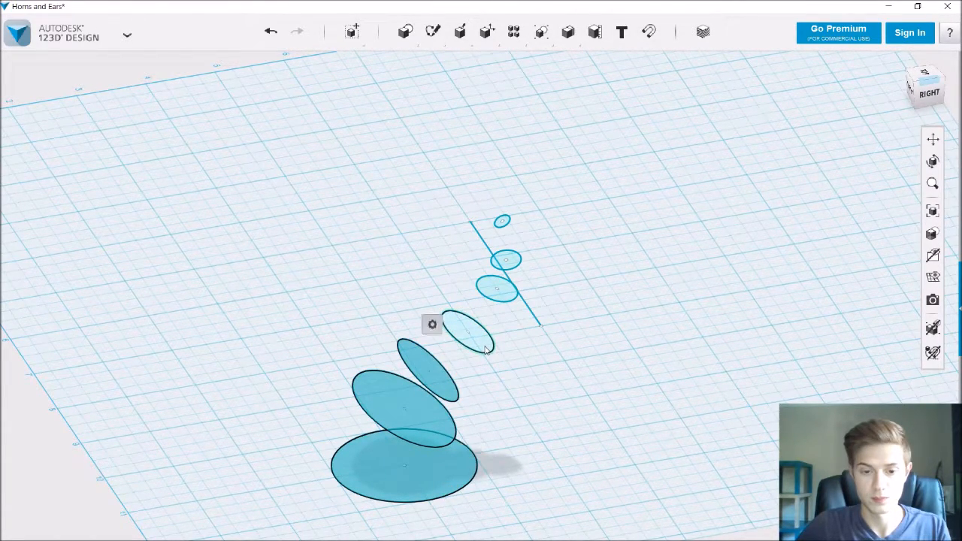
shift+click(507, 300)
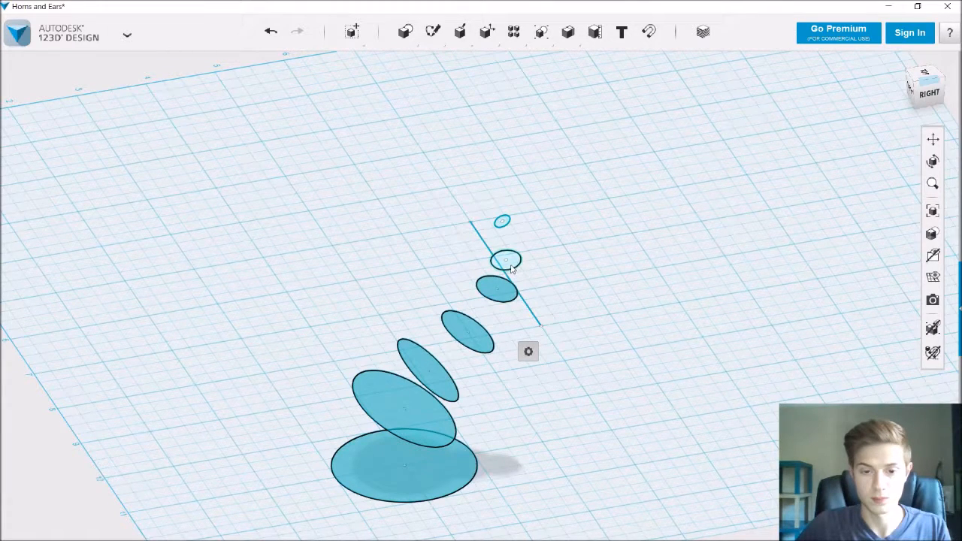
shift+click(506, 260)
scroll(507, 234, up, 2)
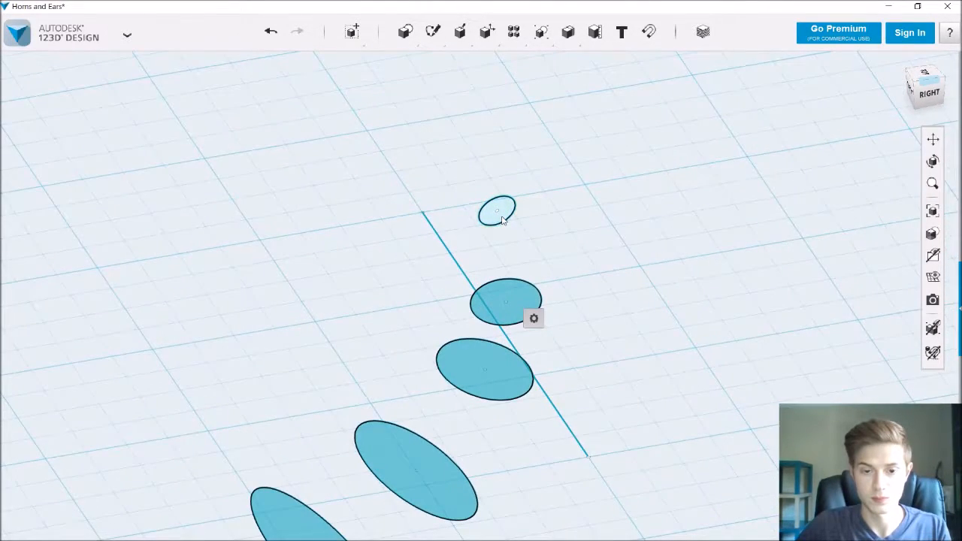
shift+click(500, 215)
scroll(589, 221, down, 3)
right_drag(589, 221, 569, 395)
mouse_move(492, 32)
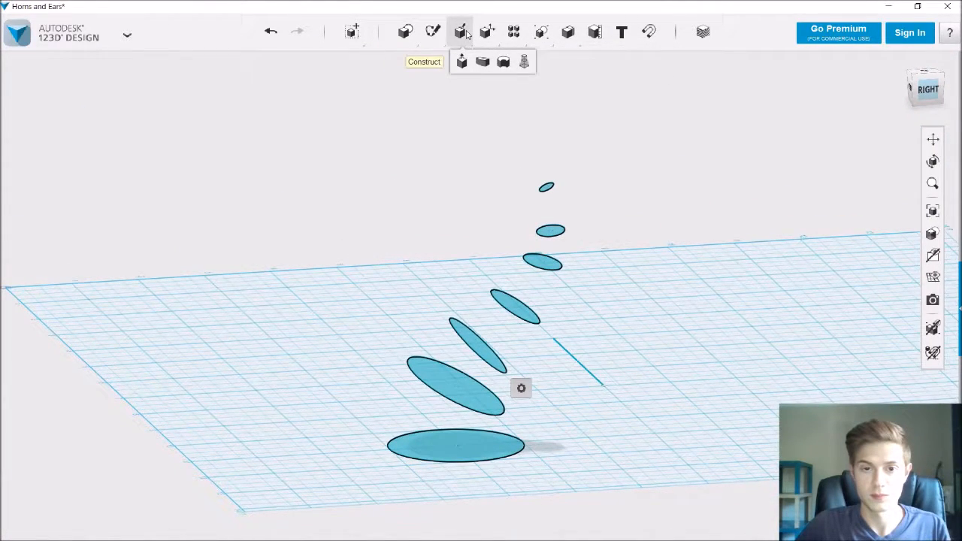
click(524, 62)
click(659, 257)
mouse_move(657, 253)
right_down()
mouse_move(582, 250)
mouse_move(653, 254)
mouse_move(647, 249)
right_up()
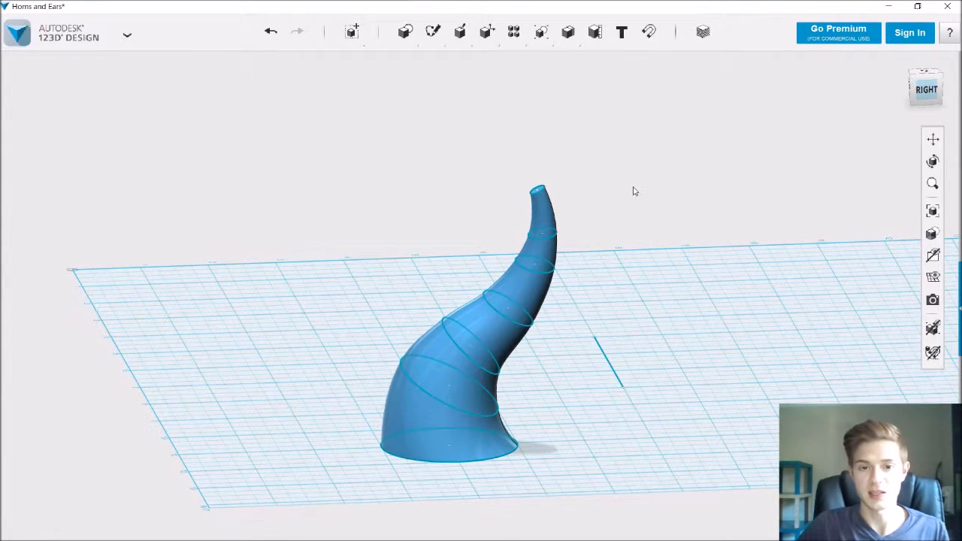
Step: Fillet the edge of the horn's flat tip with a radius of 0.1
scroll(601, 179, up, 5)
mouse_move(468, 36)
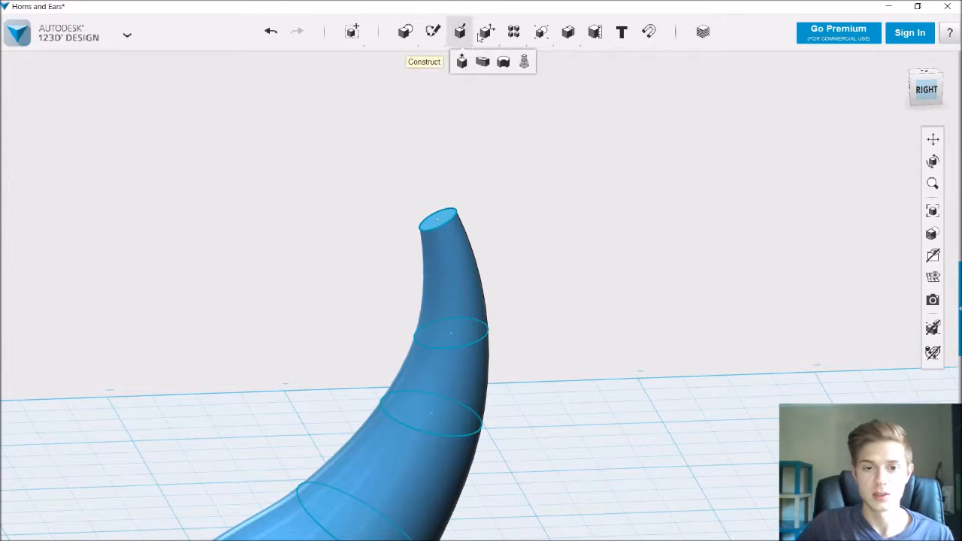
click(571, 62)
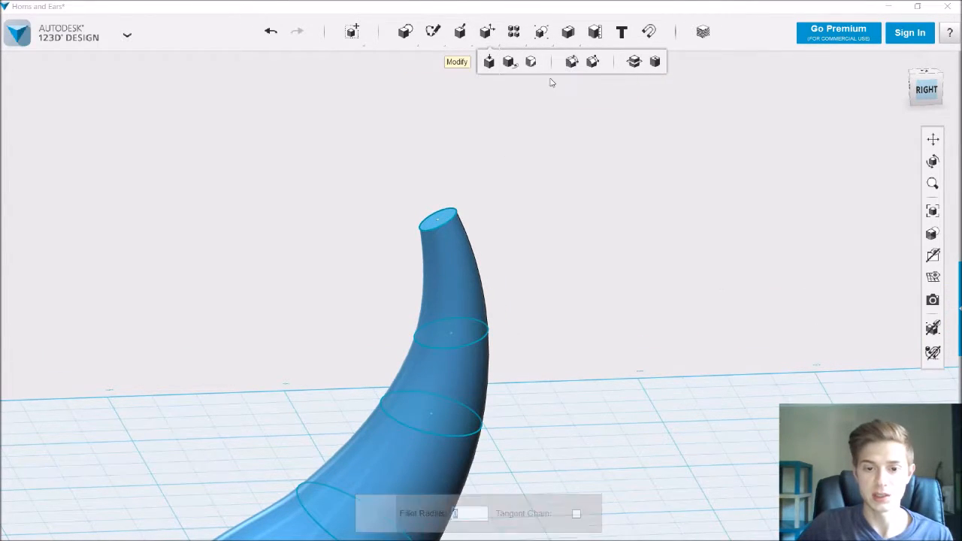
click(448, 221)
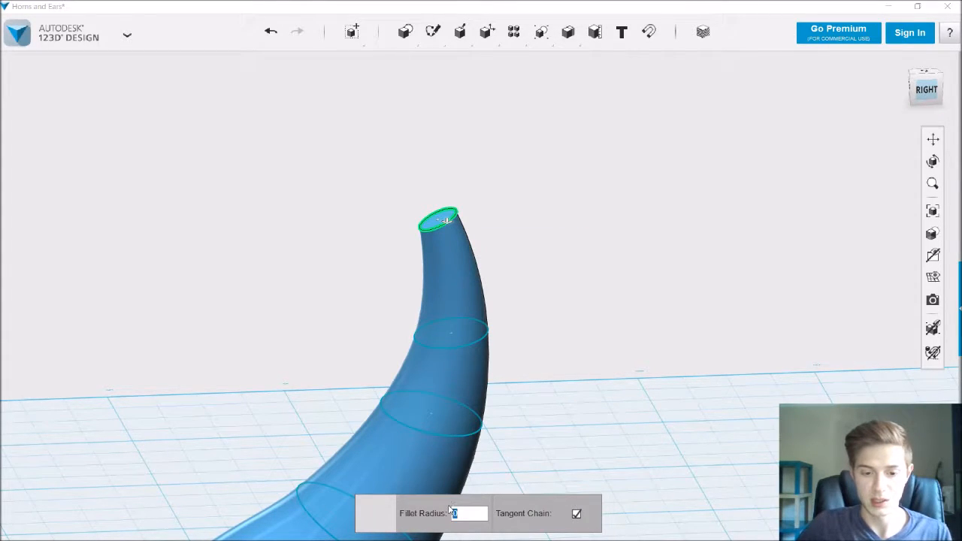
text(.01)
key(BackSpace)
key(BackSpace)
key(BackSpace)
text(.1)
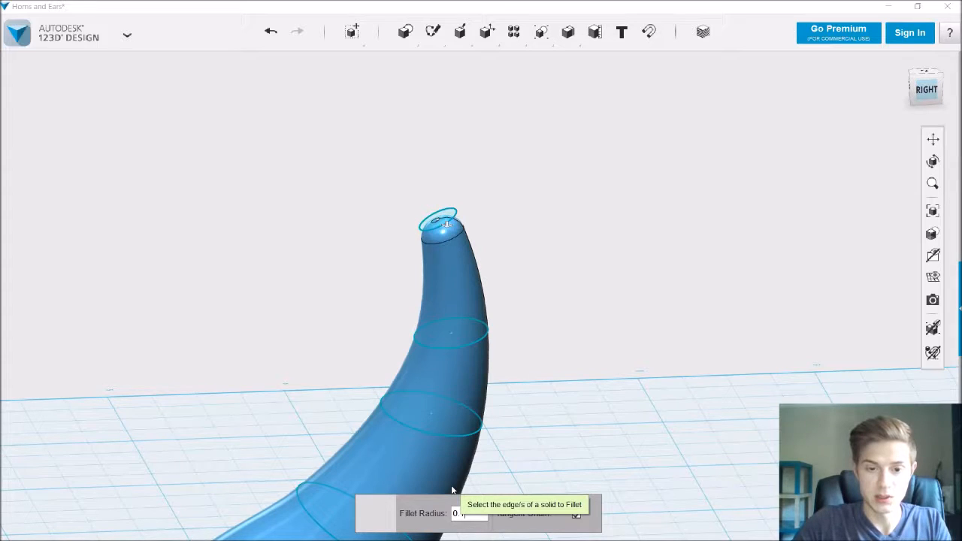
key(Return)
scroll(696, 230, down, 5)
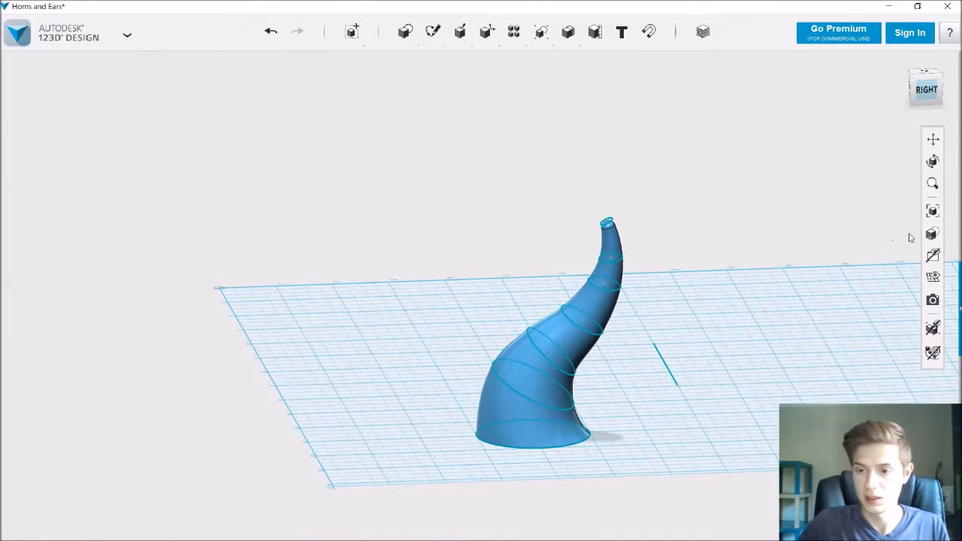
mouse_move(926, 232)
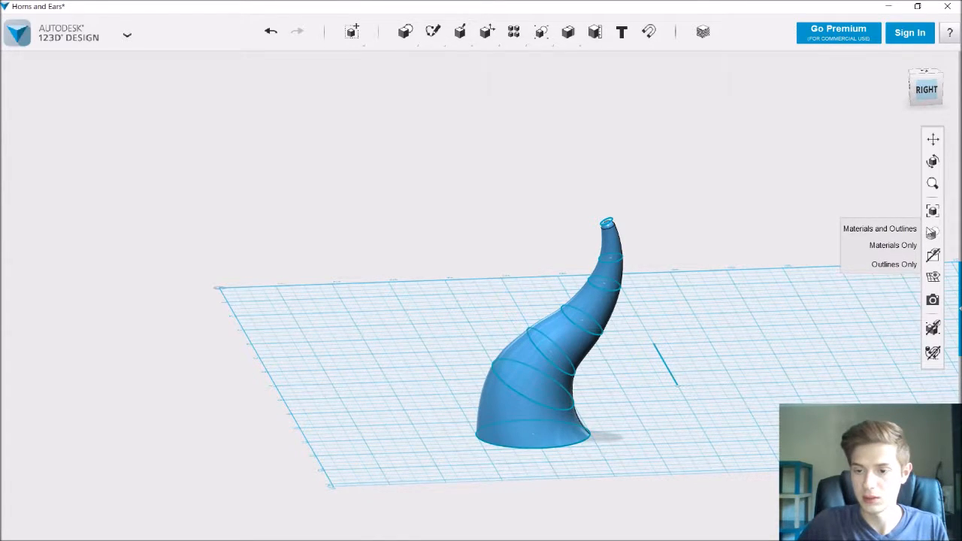
Step: Hide the existing sketches and sketch a single straight line on the grid beside the horn, on the side its tip leans toward
mouse_move(933, 256)
click(893, 306)
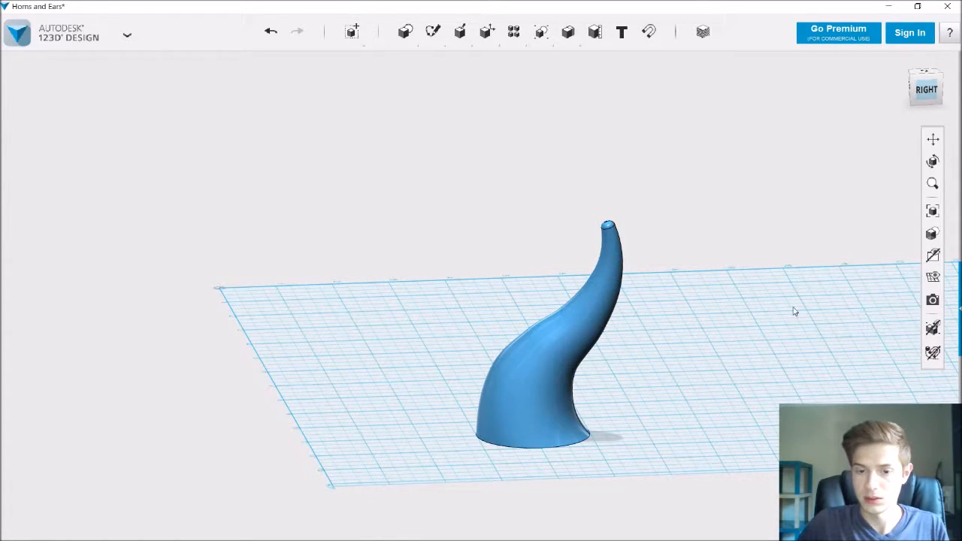
mouse_move(782, 320)
right_down()
mouse_move(808, 326)
mouse_move(726, 324)
mouse_move(765, 323)
mouse_move(741, 385)
mouse_move(799, 279)
right_up()
mouse_move(435, 37)
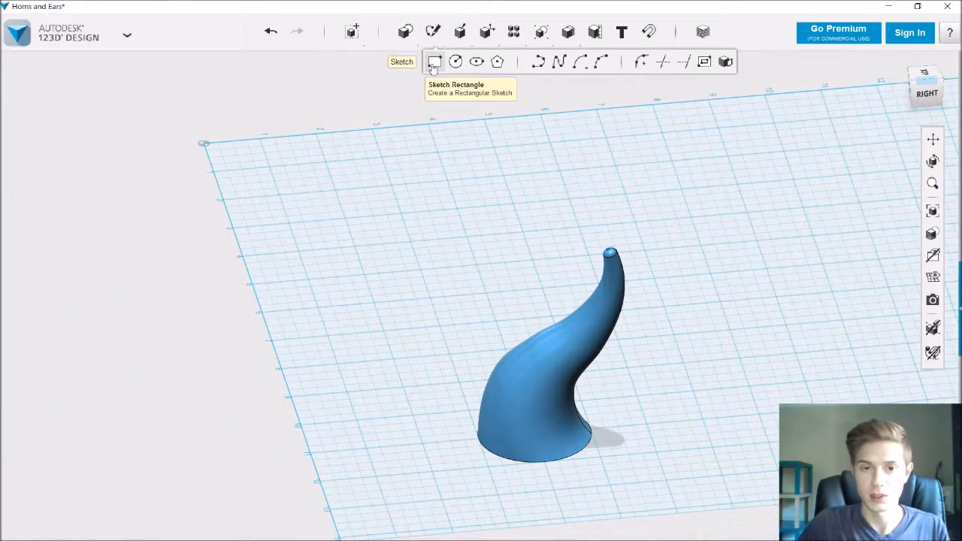
click(532, 65)
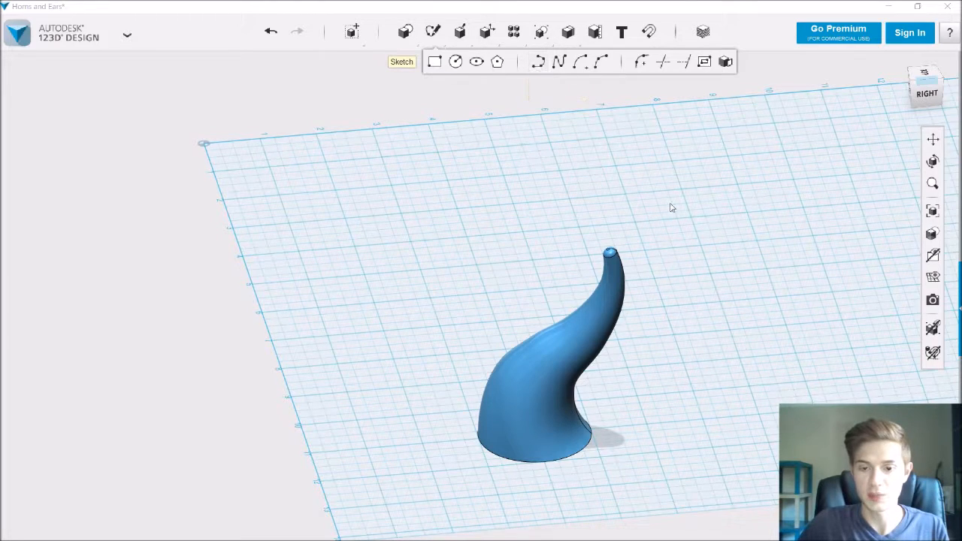
click(675, 337)
click(712, 447)
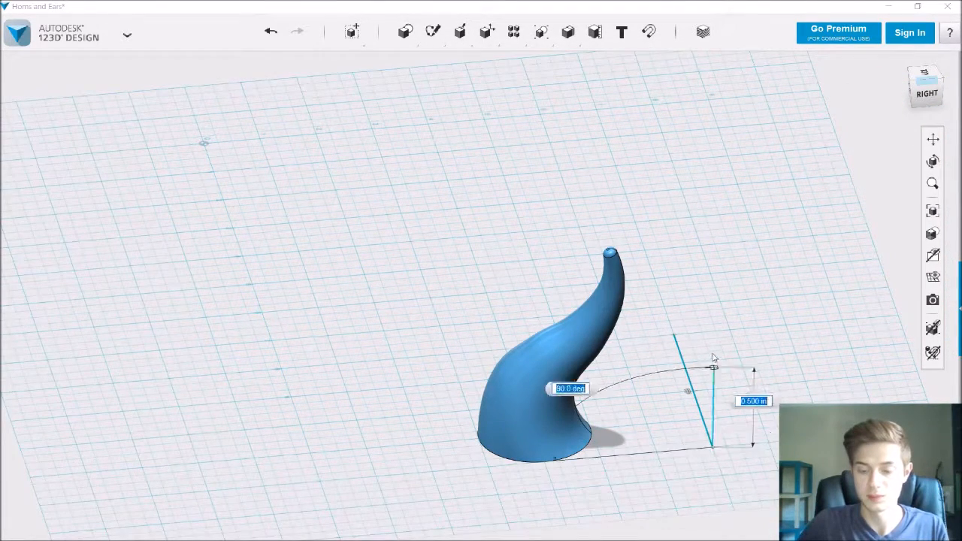
key(Tab)
key(Tab)
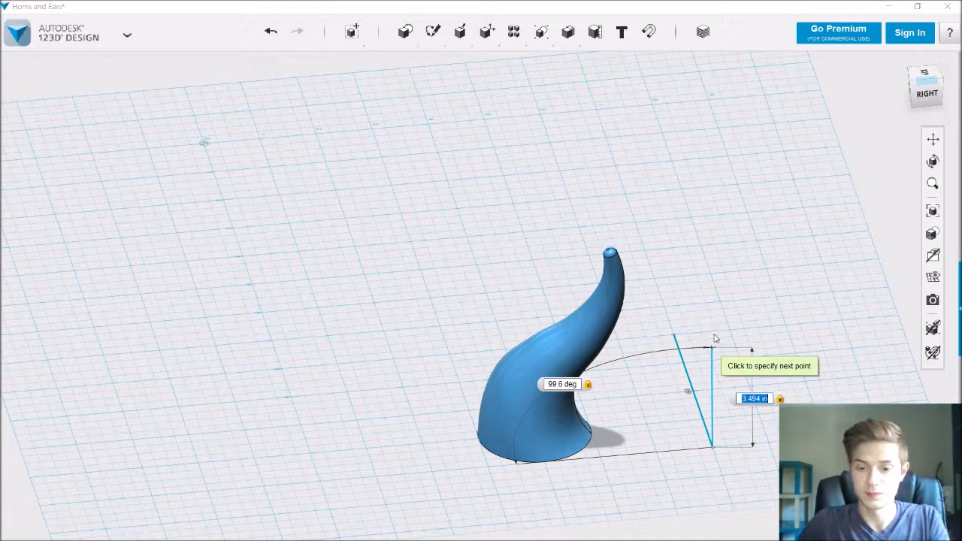
key(Escape)
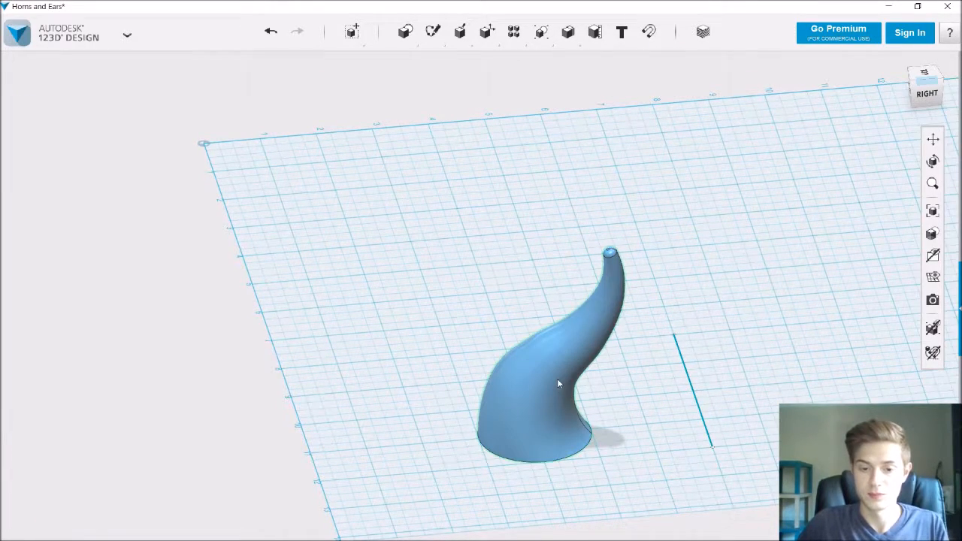
Step: Mirror the horn solid across the straight line sketched beside it to create the opposite horn
right_drag(606, 419, 601, 394)
drag(634, 457, 414, 153)
mouse_move(513, 42)
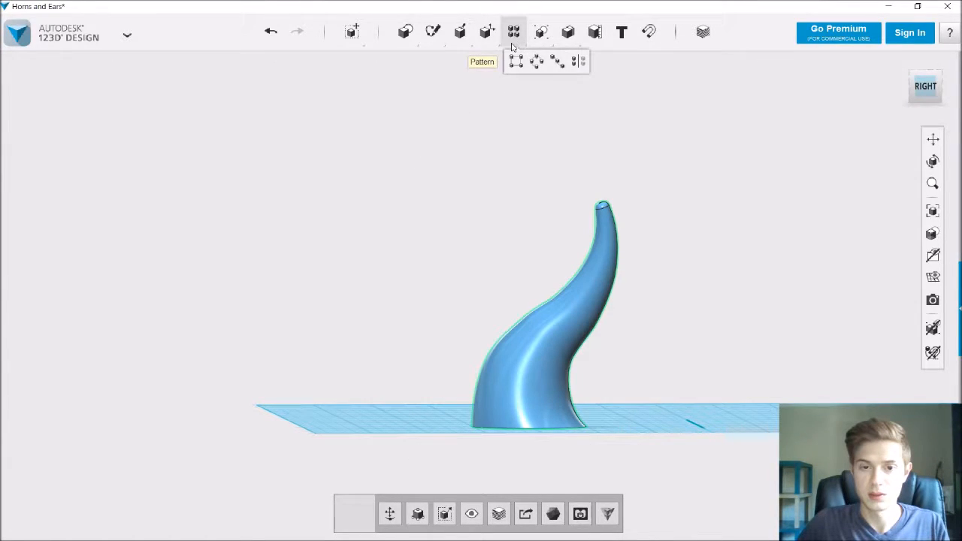
click(577, 61)
click(540, 91)
right_drag(728, 270, 711, 439)
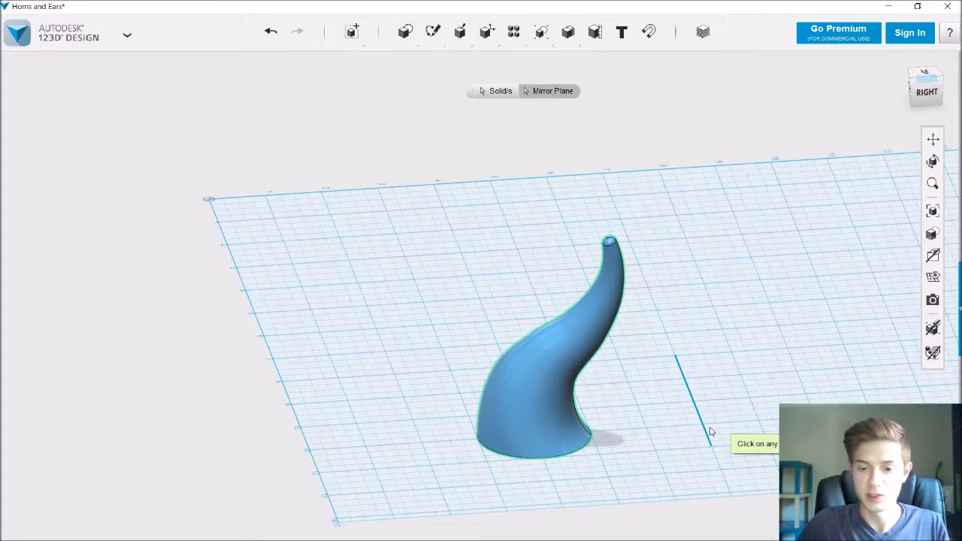
click(709, 442)
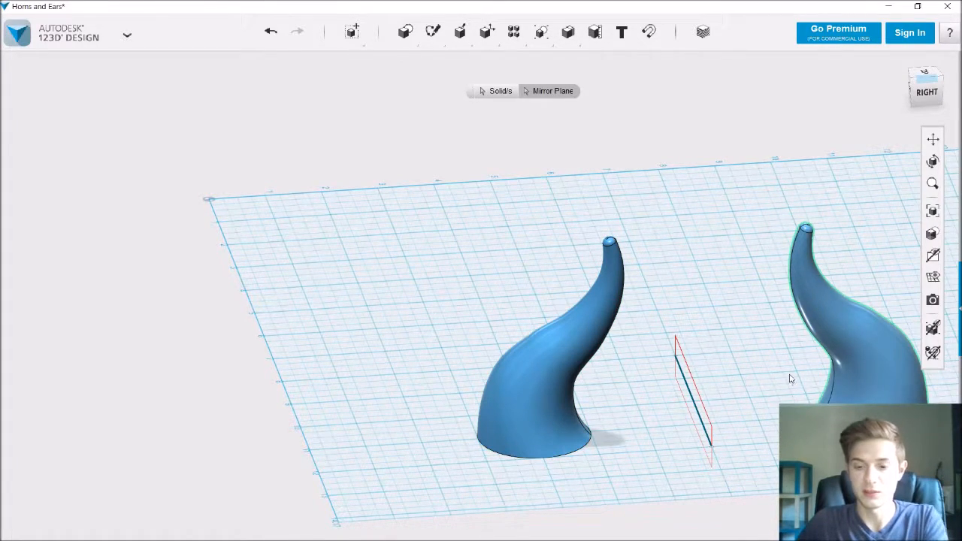